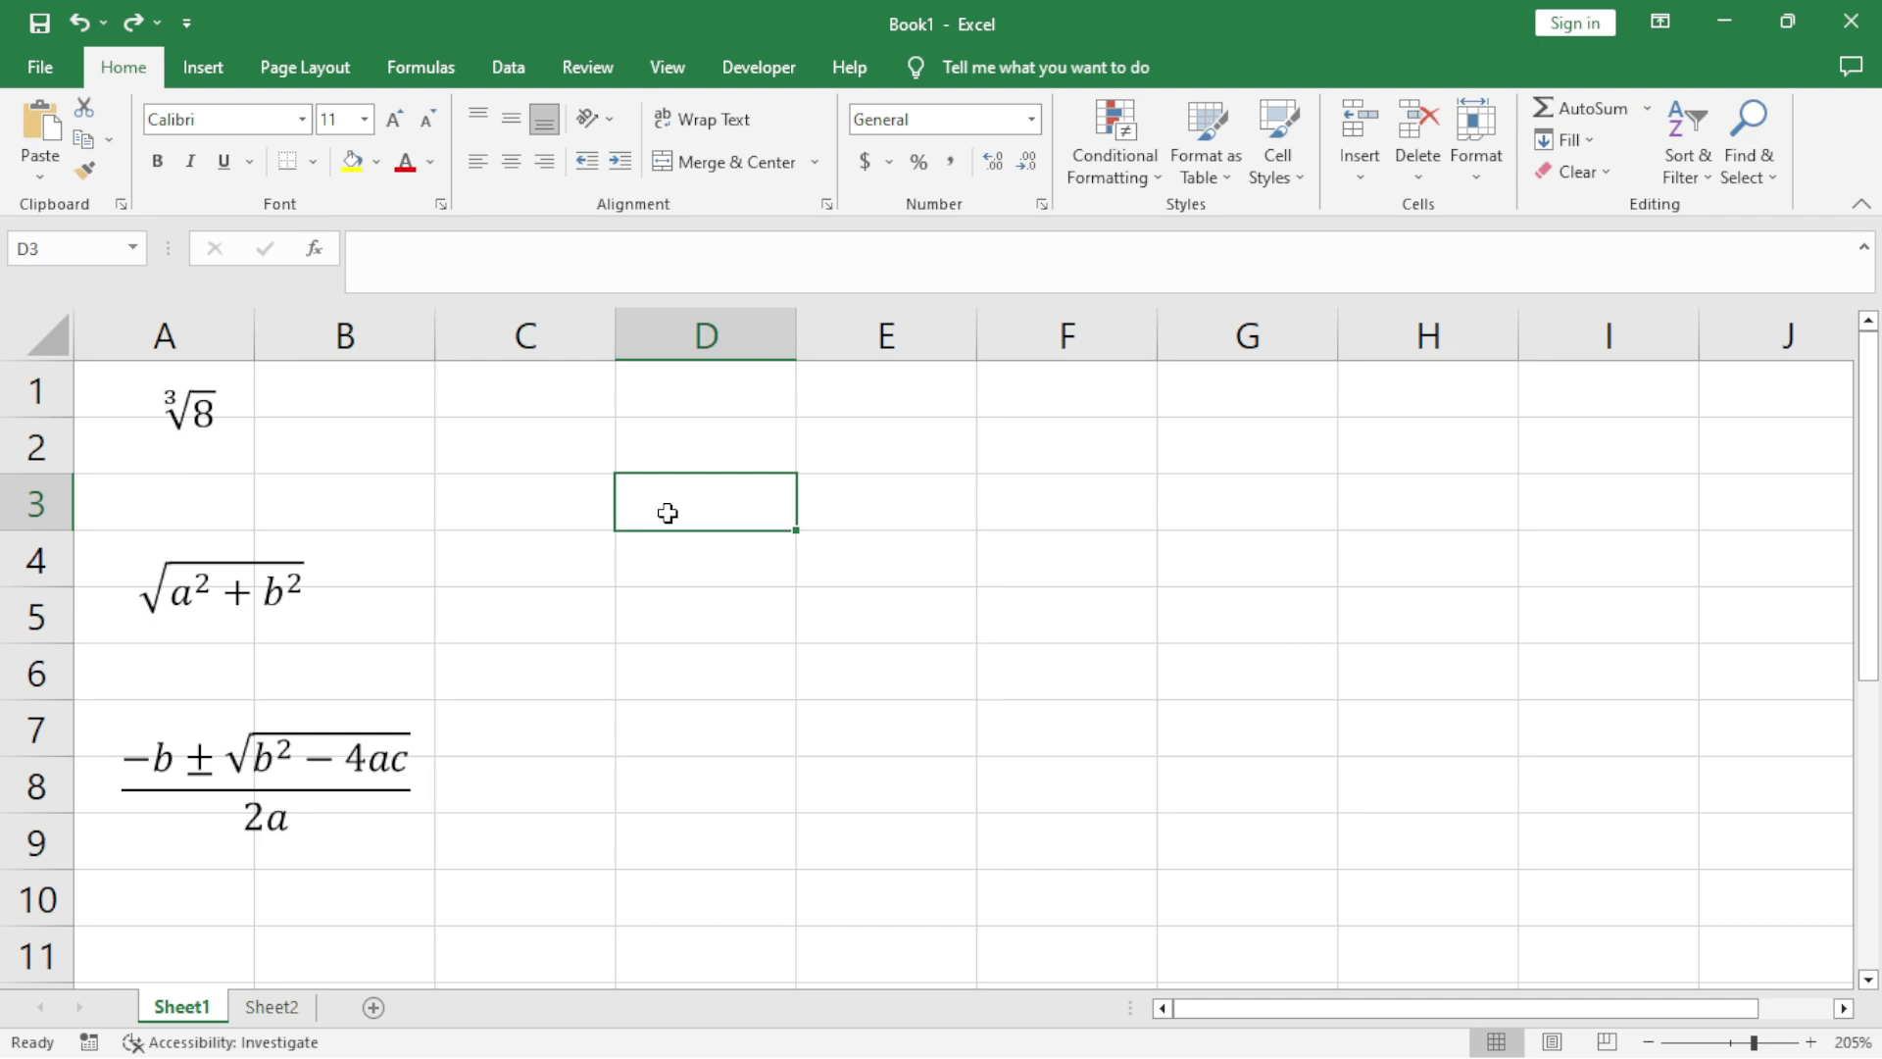
Step: Switch to the empty Sheet2 and zoom in on it
click(271, 1007)
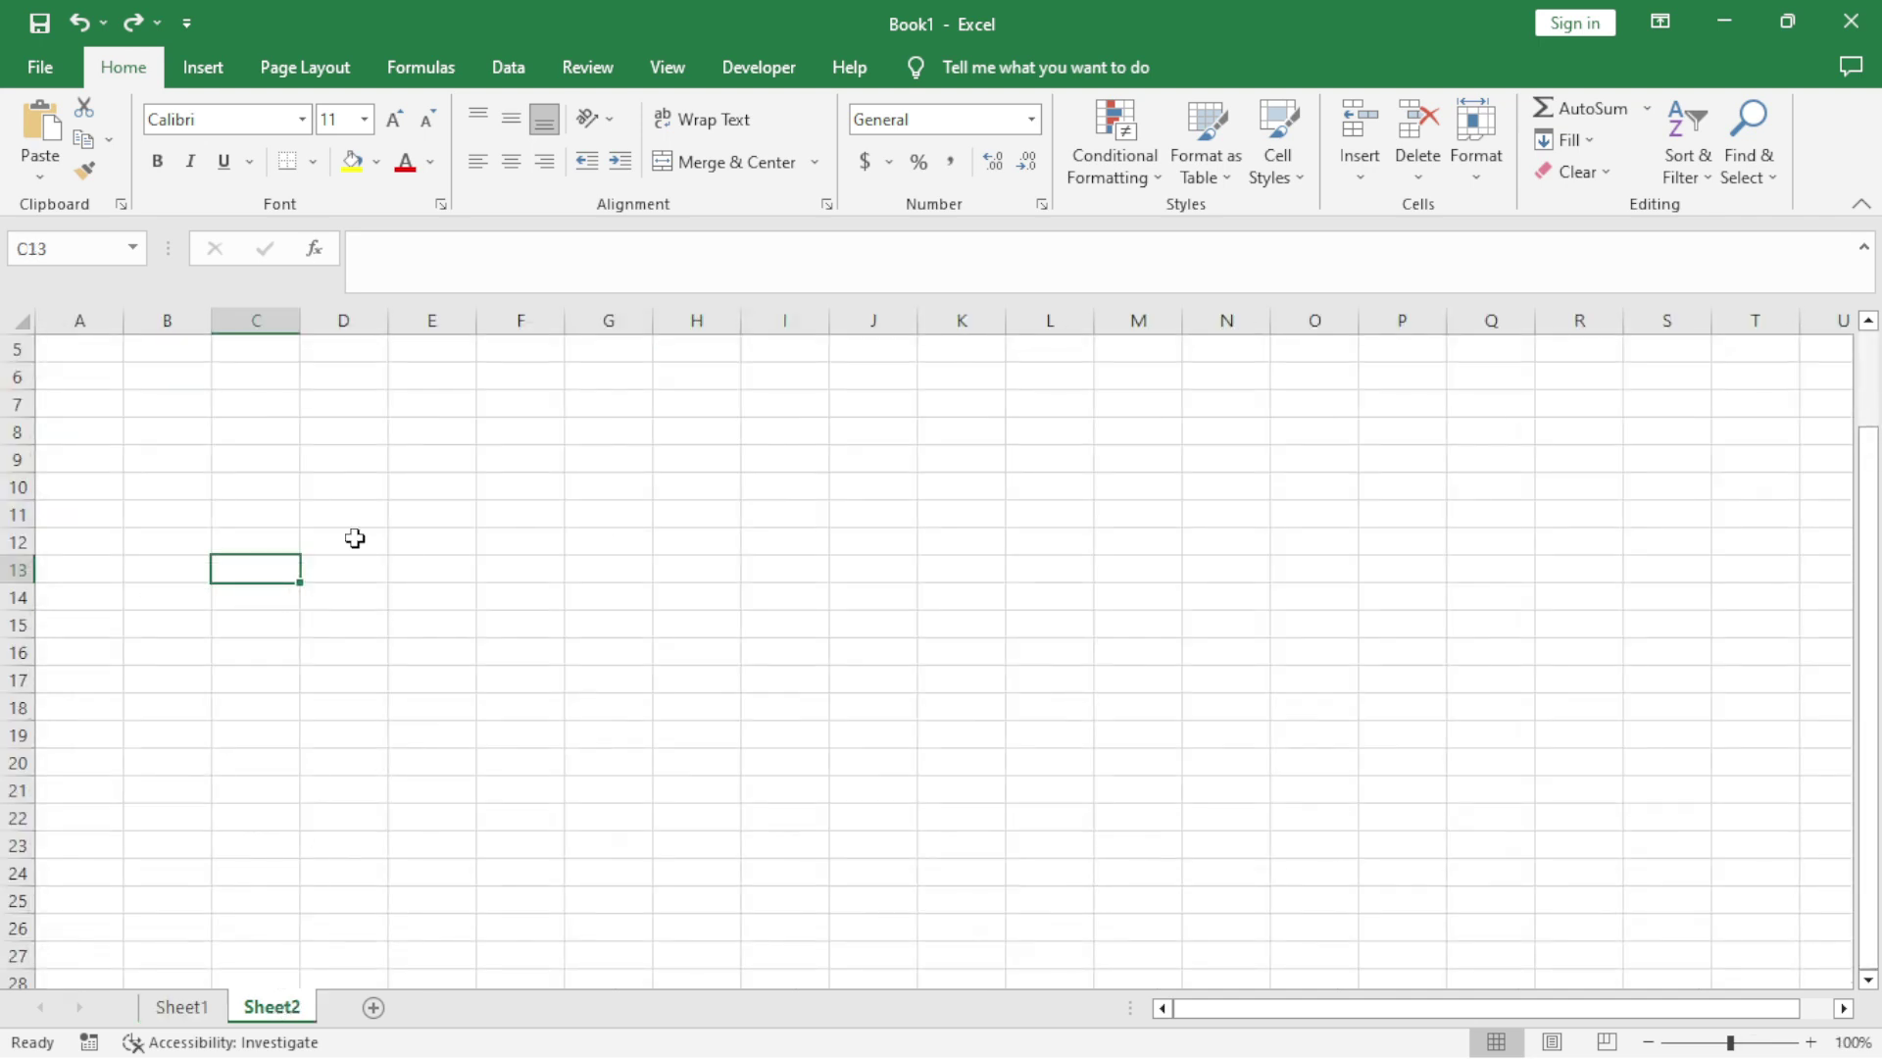
scroll(343, 497, up, 5)
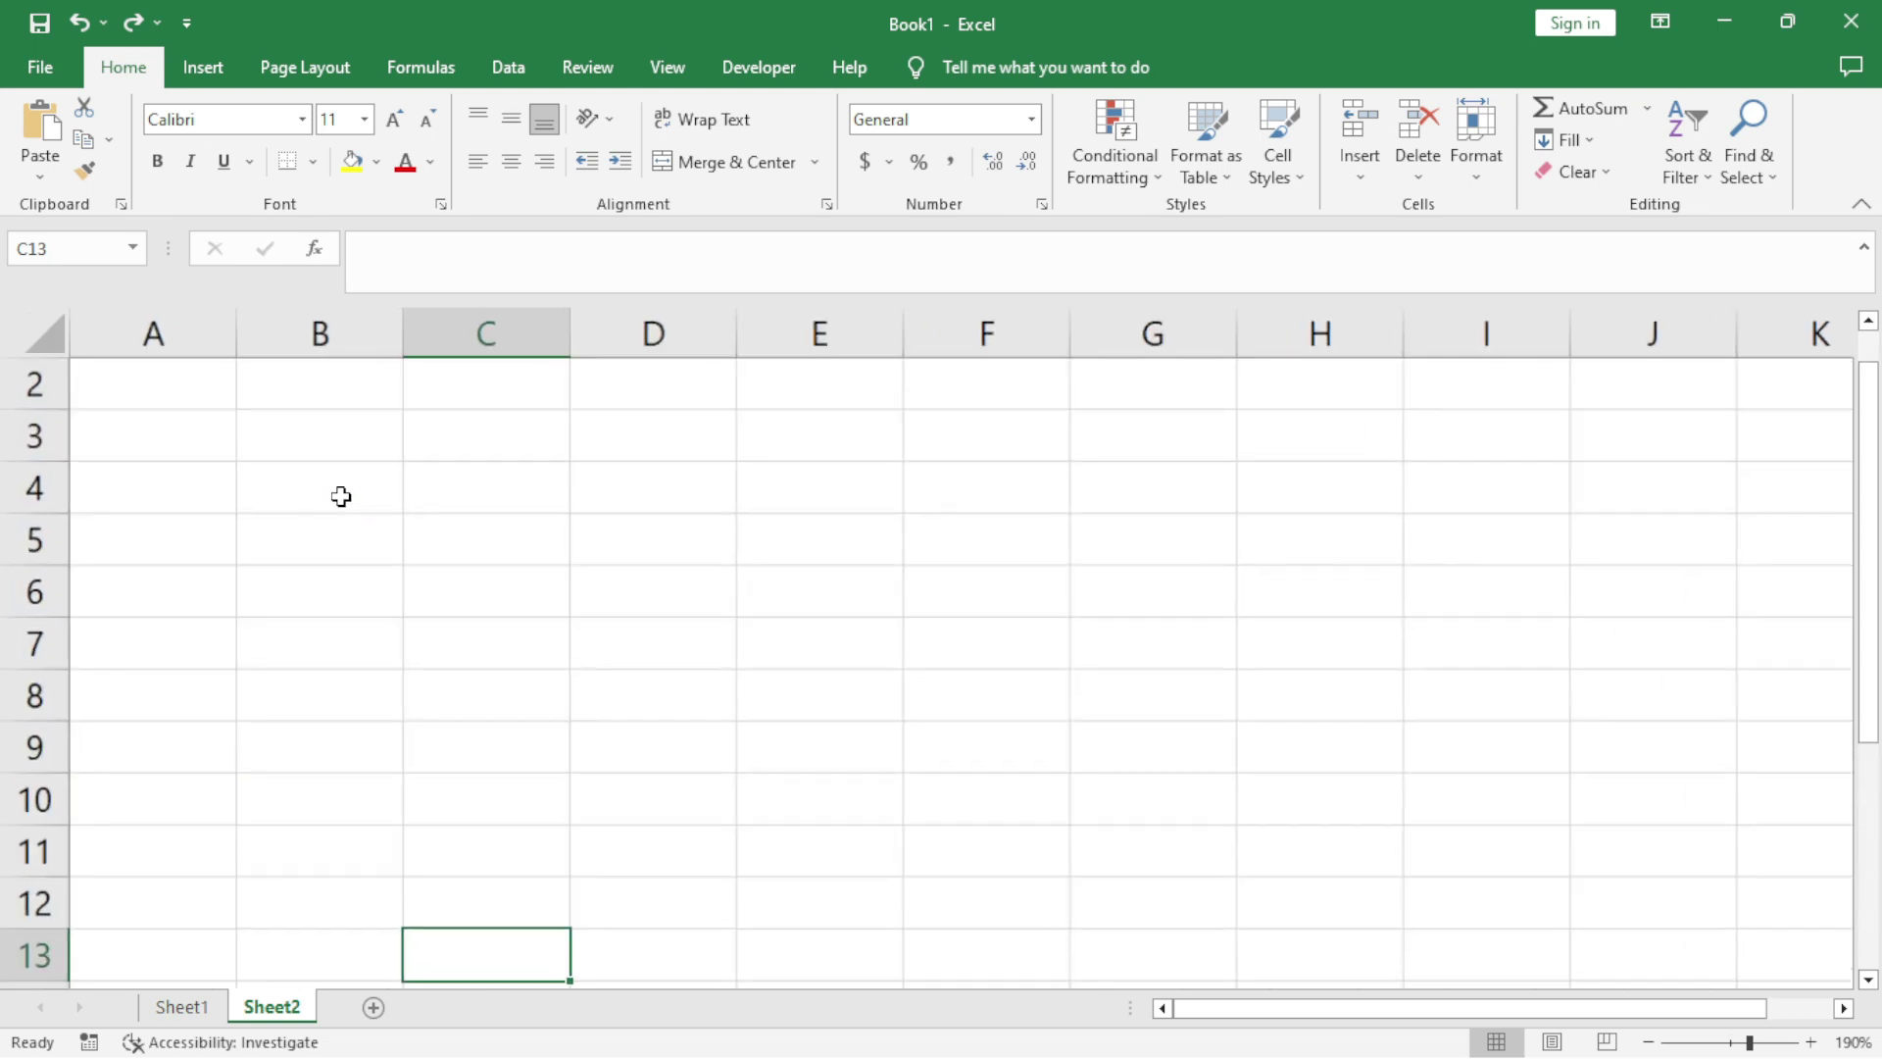
scroll(343, 496, up, 5)
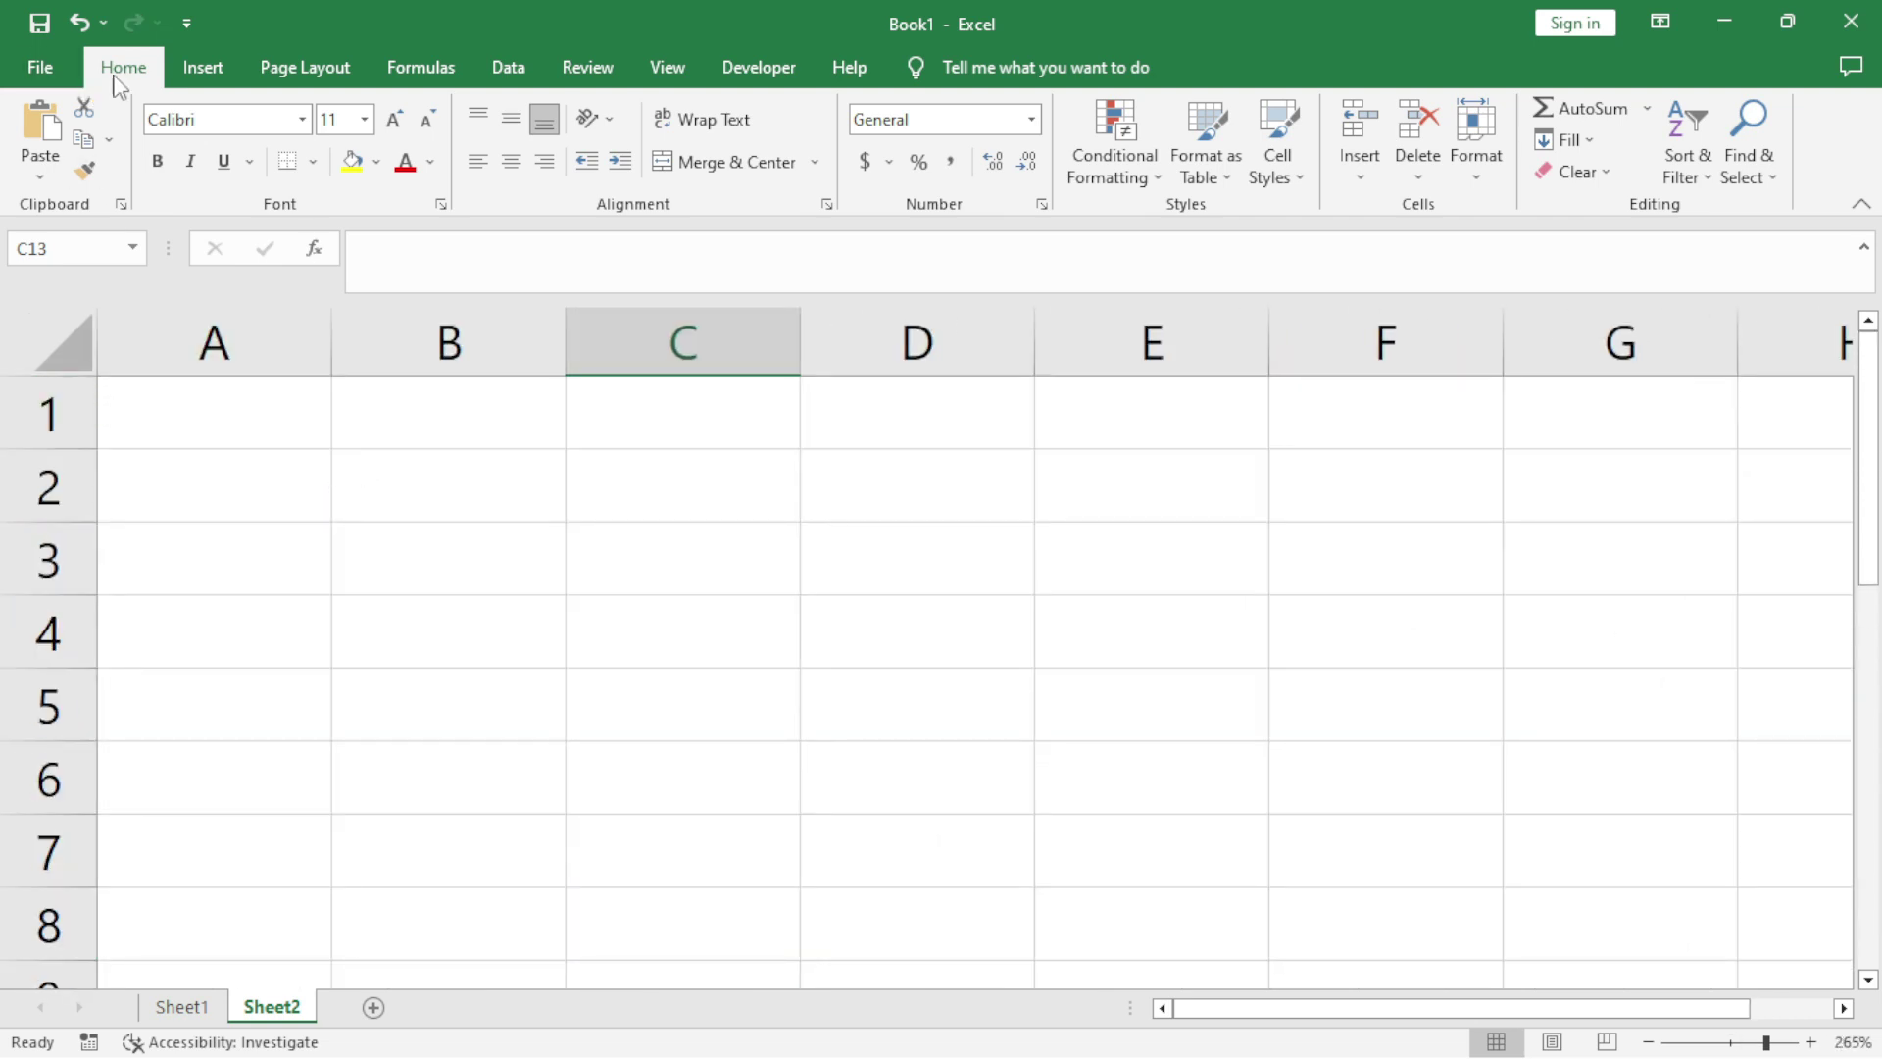
Step: Insert a new equation on Sheet2 using the quadratic formula template from the Radical gallery
click(209, 83)
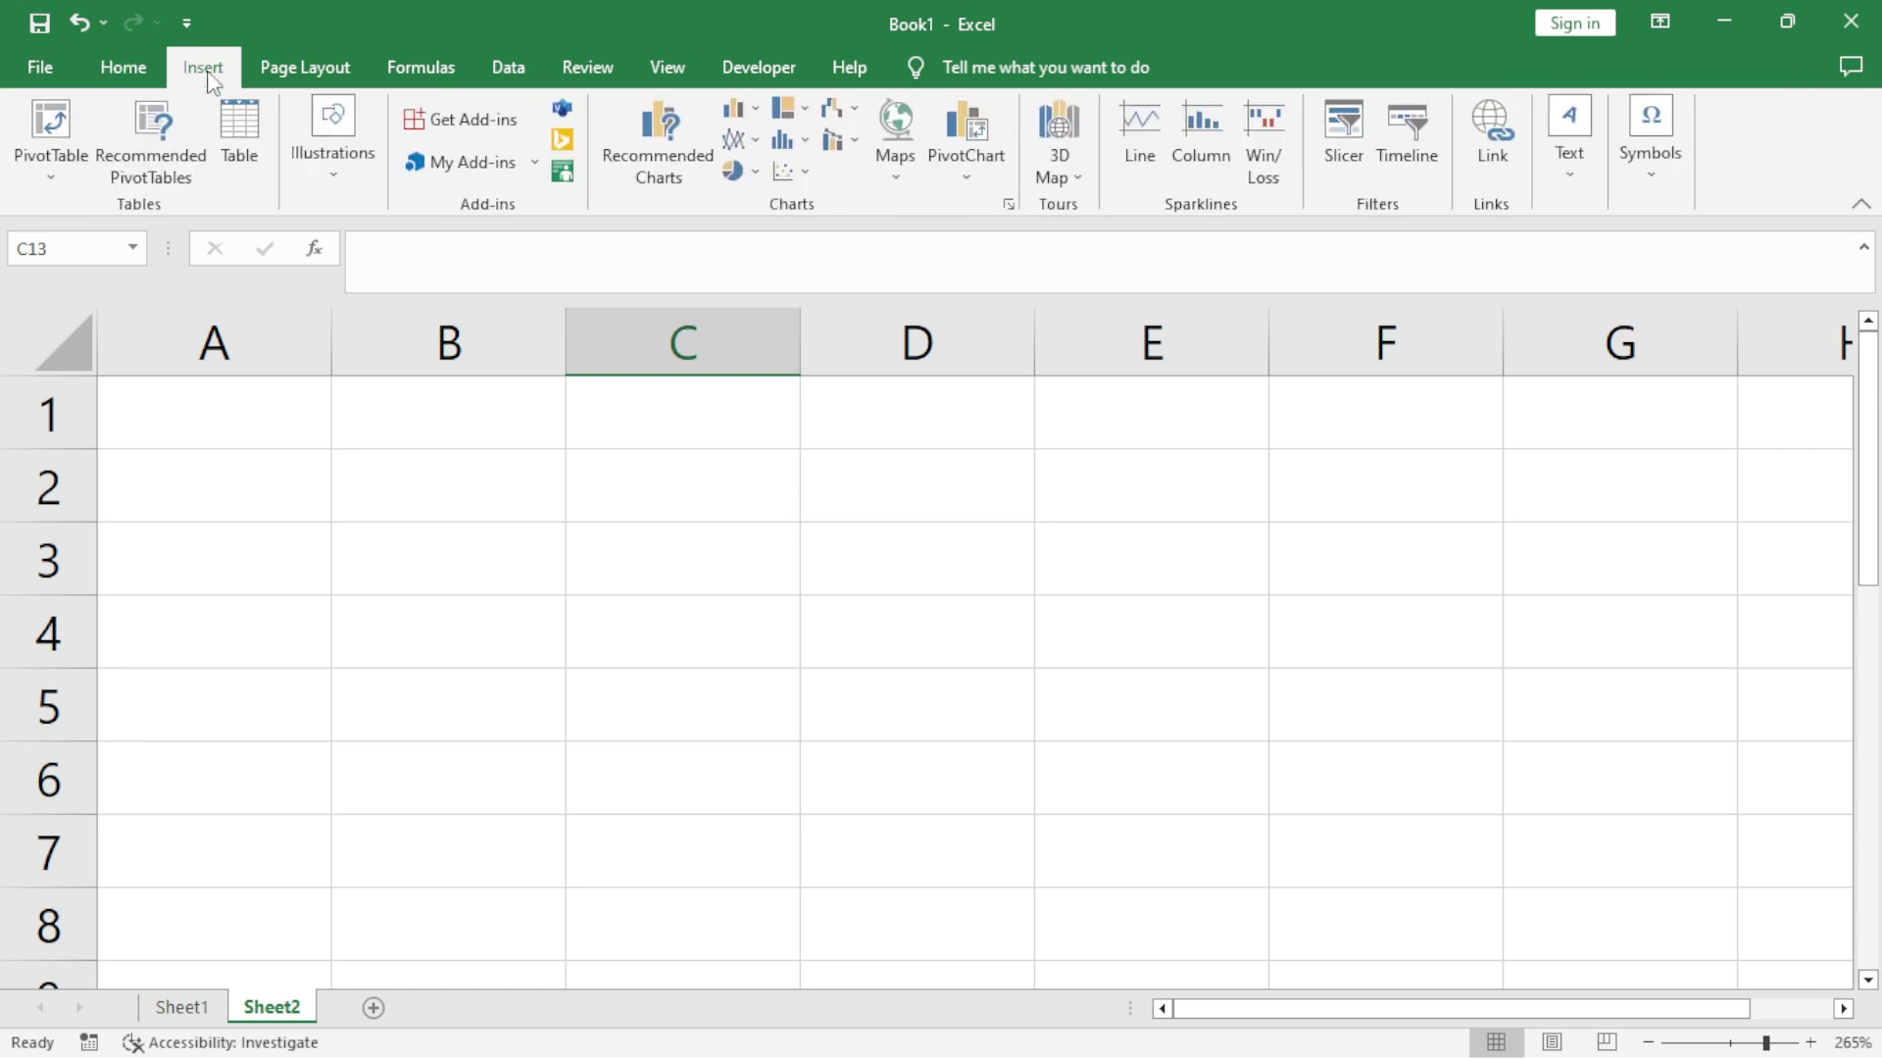
click(1676, 182)
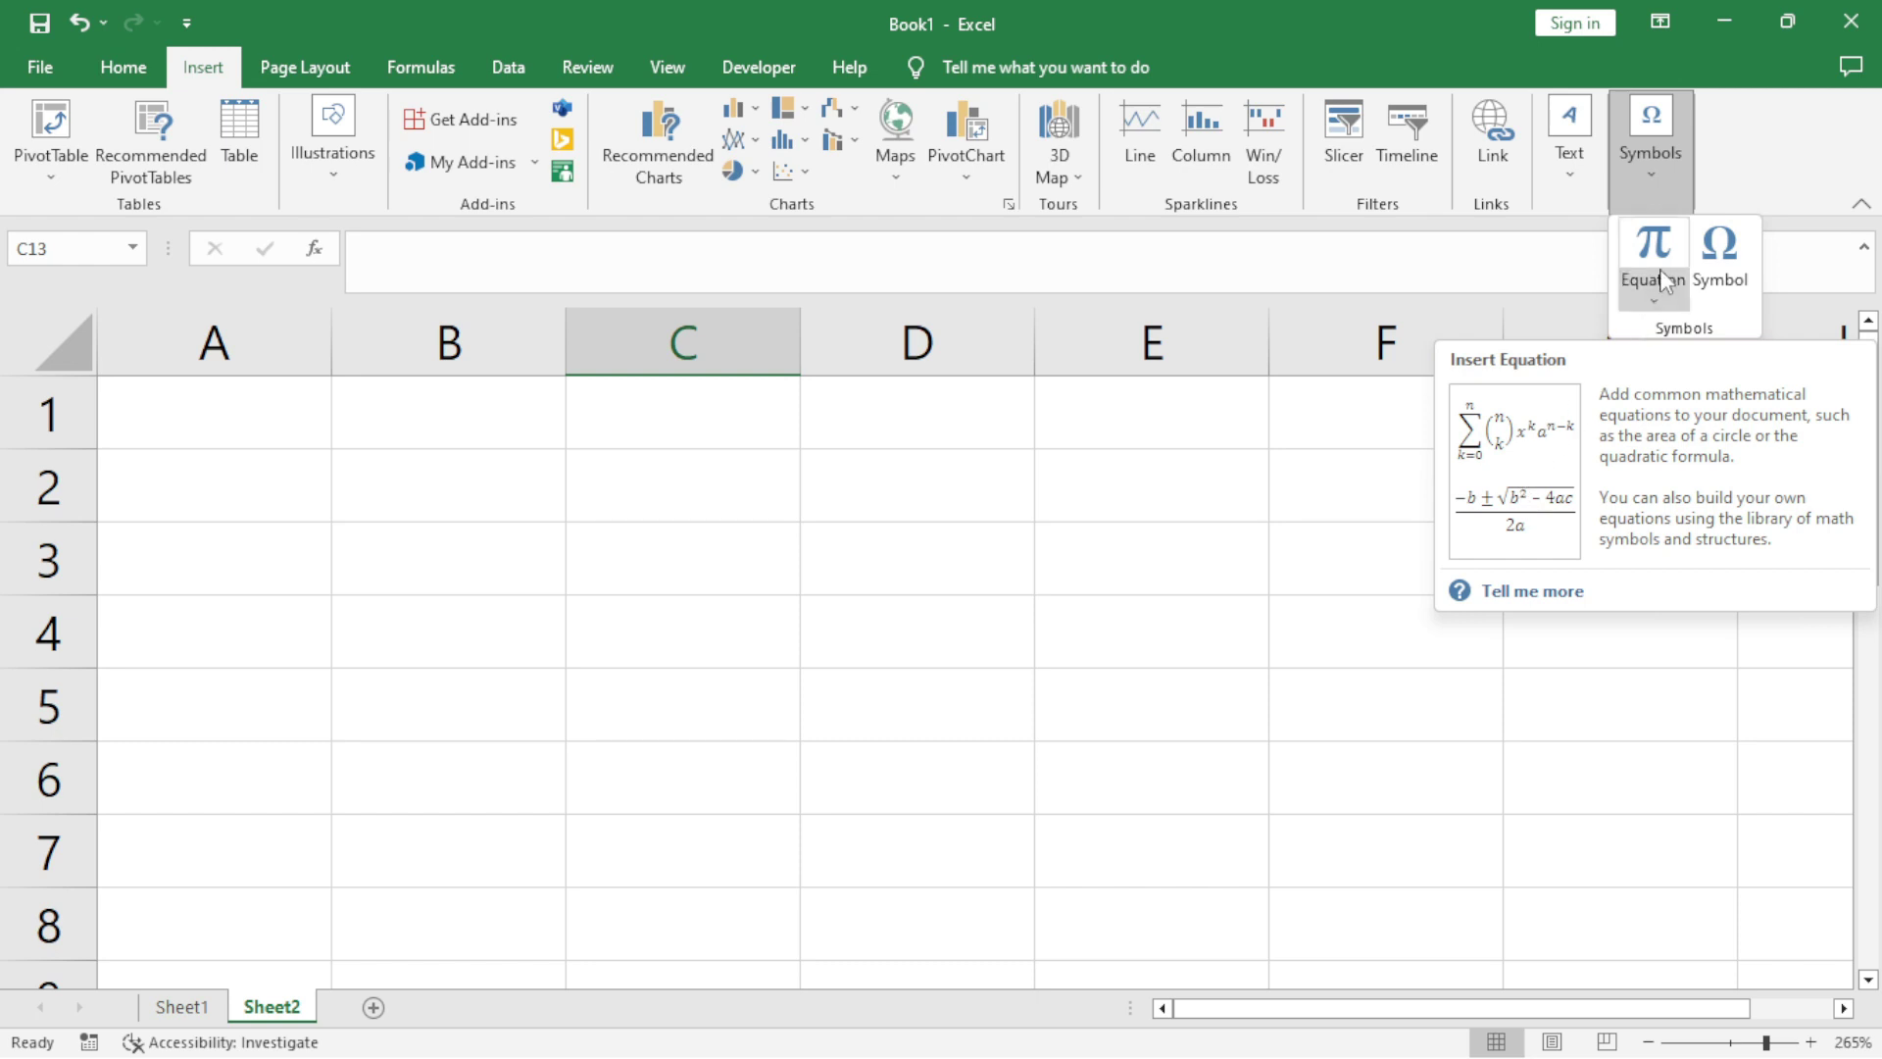
click(1654, 244)
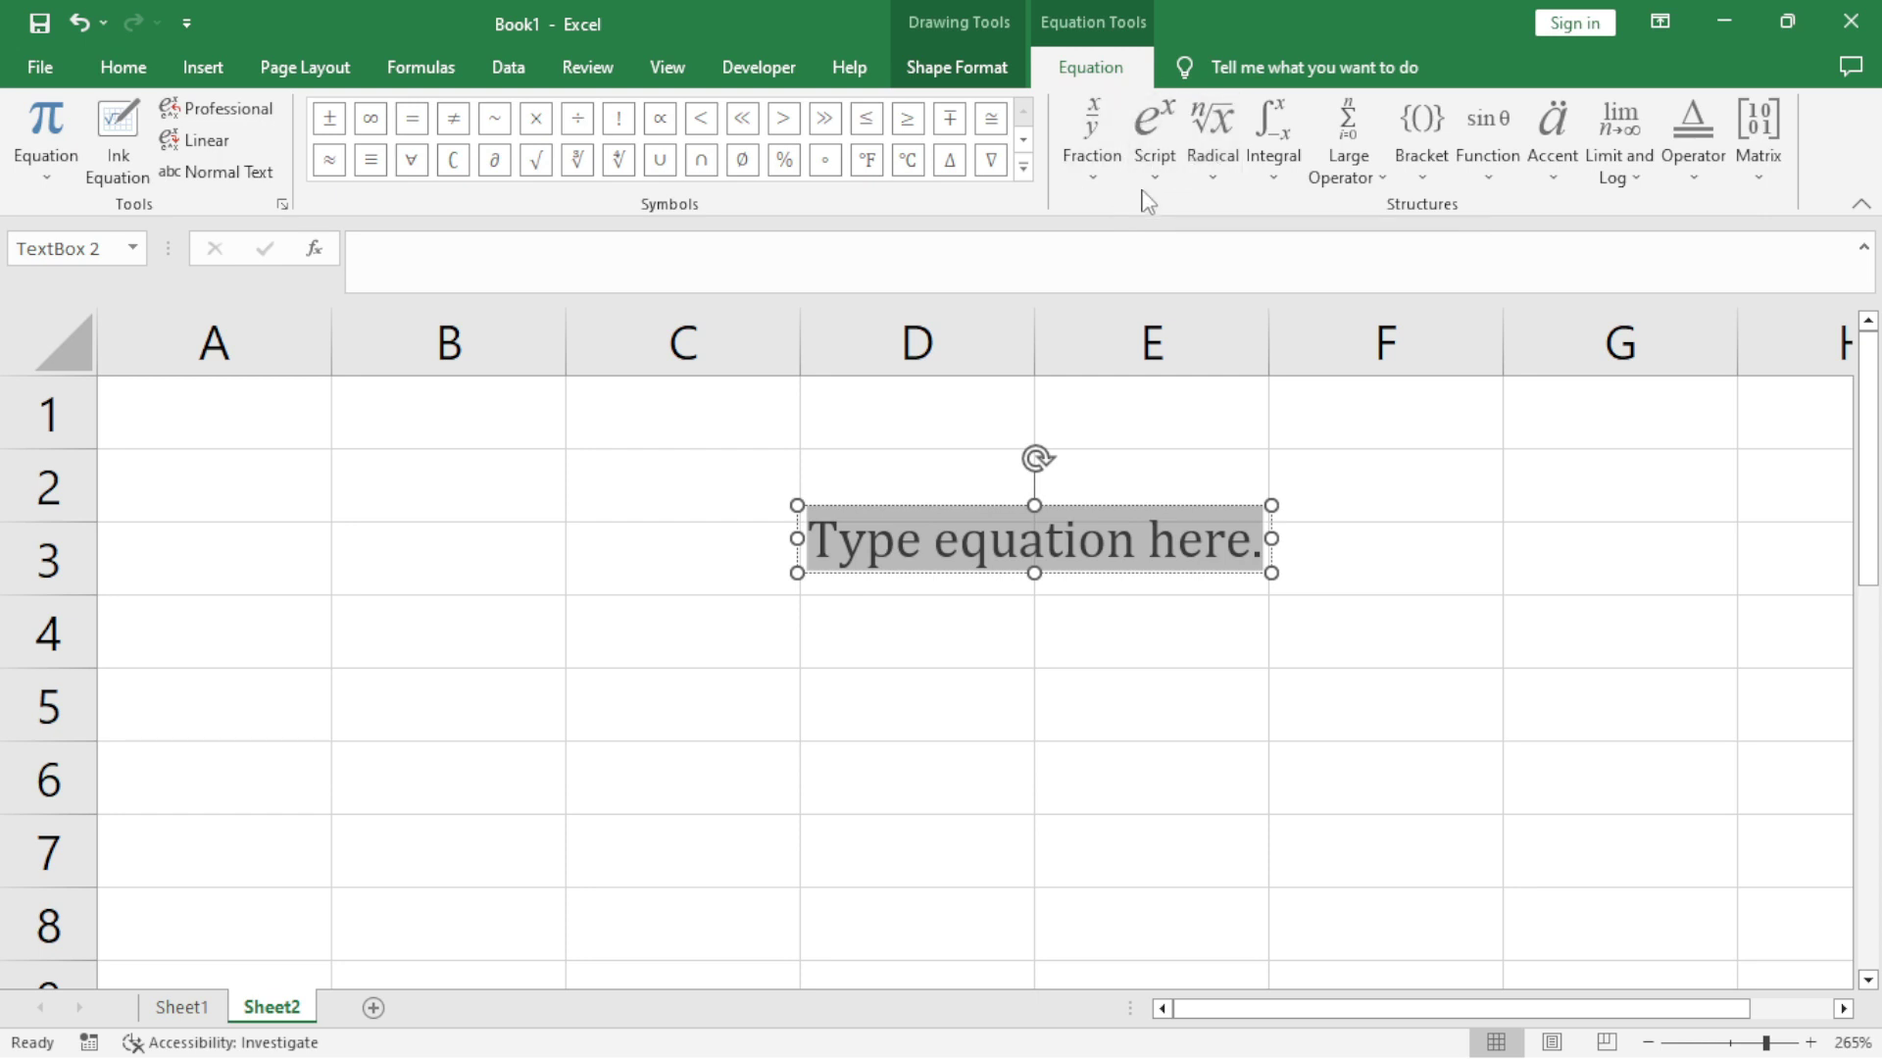
click(1212, 176)
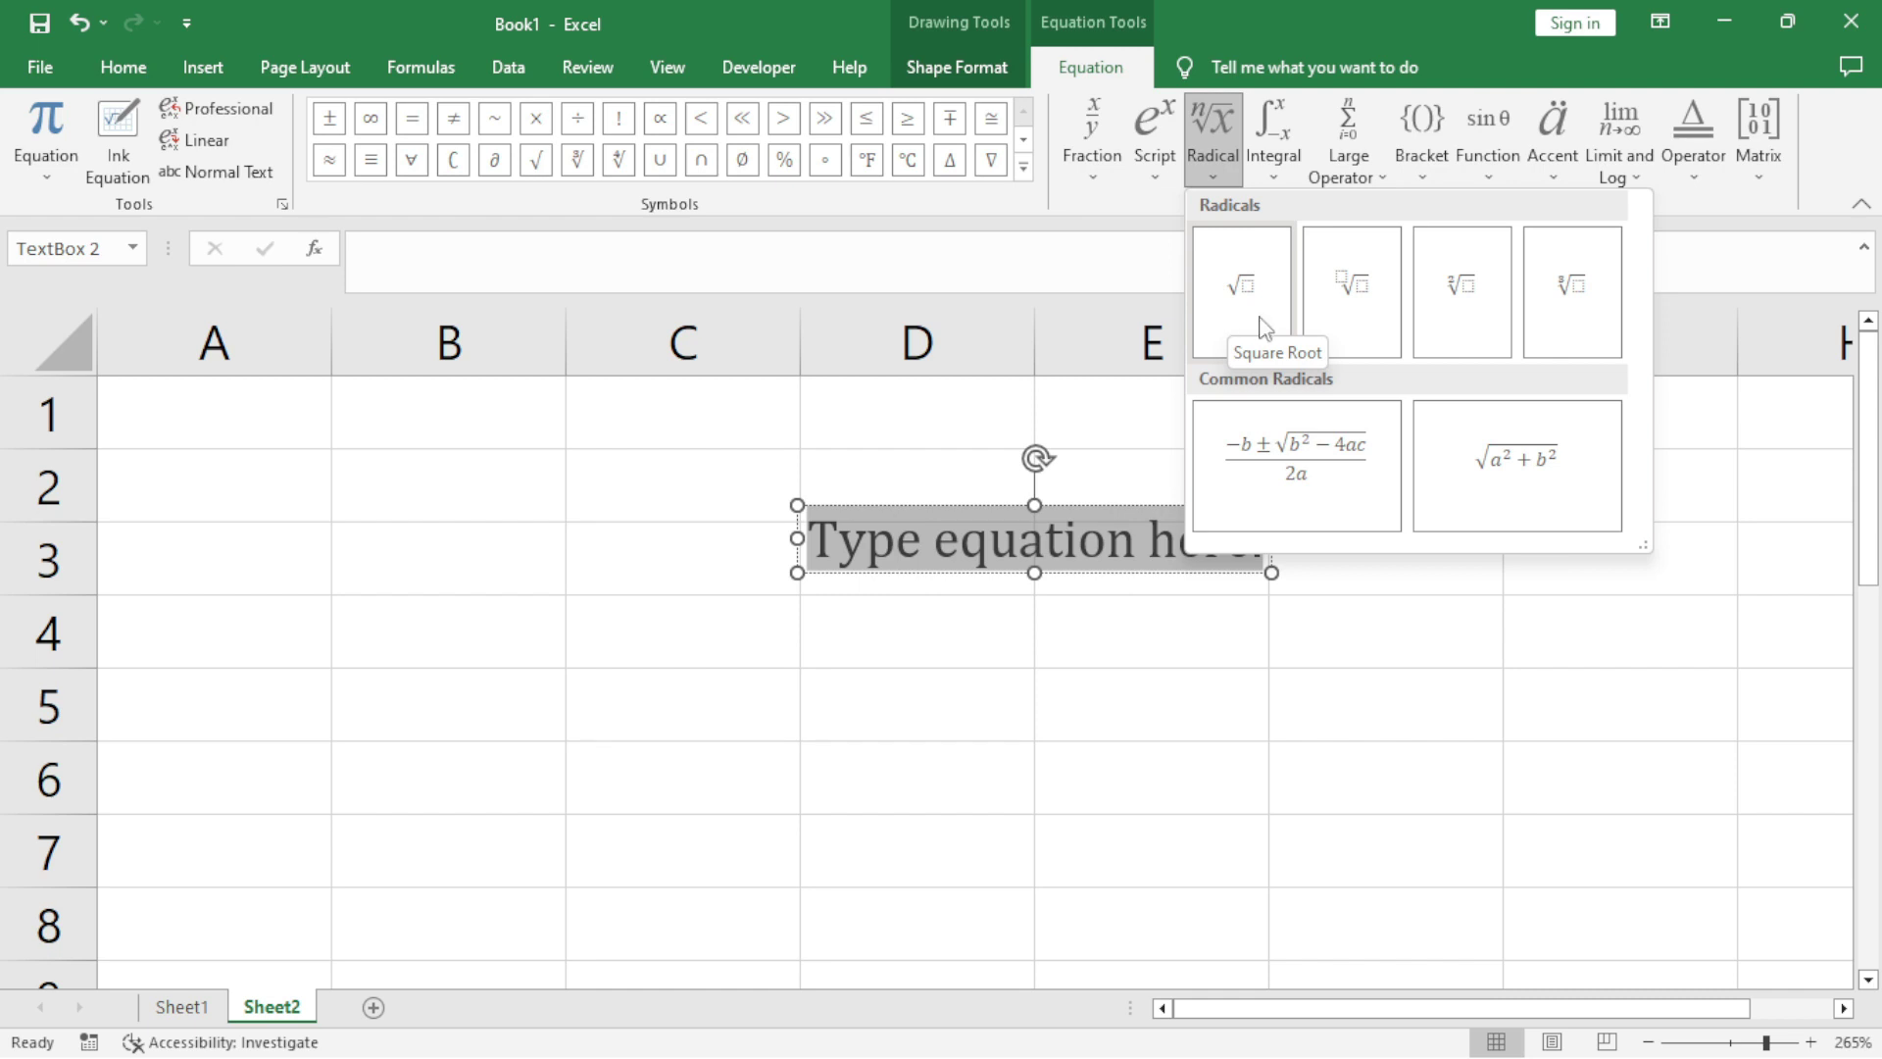
click(1262, 460)
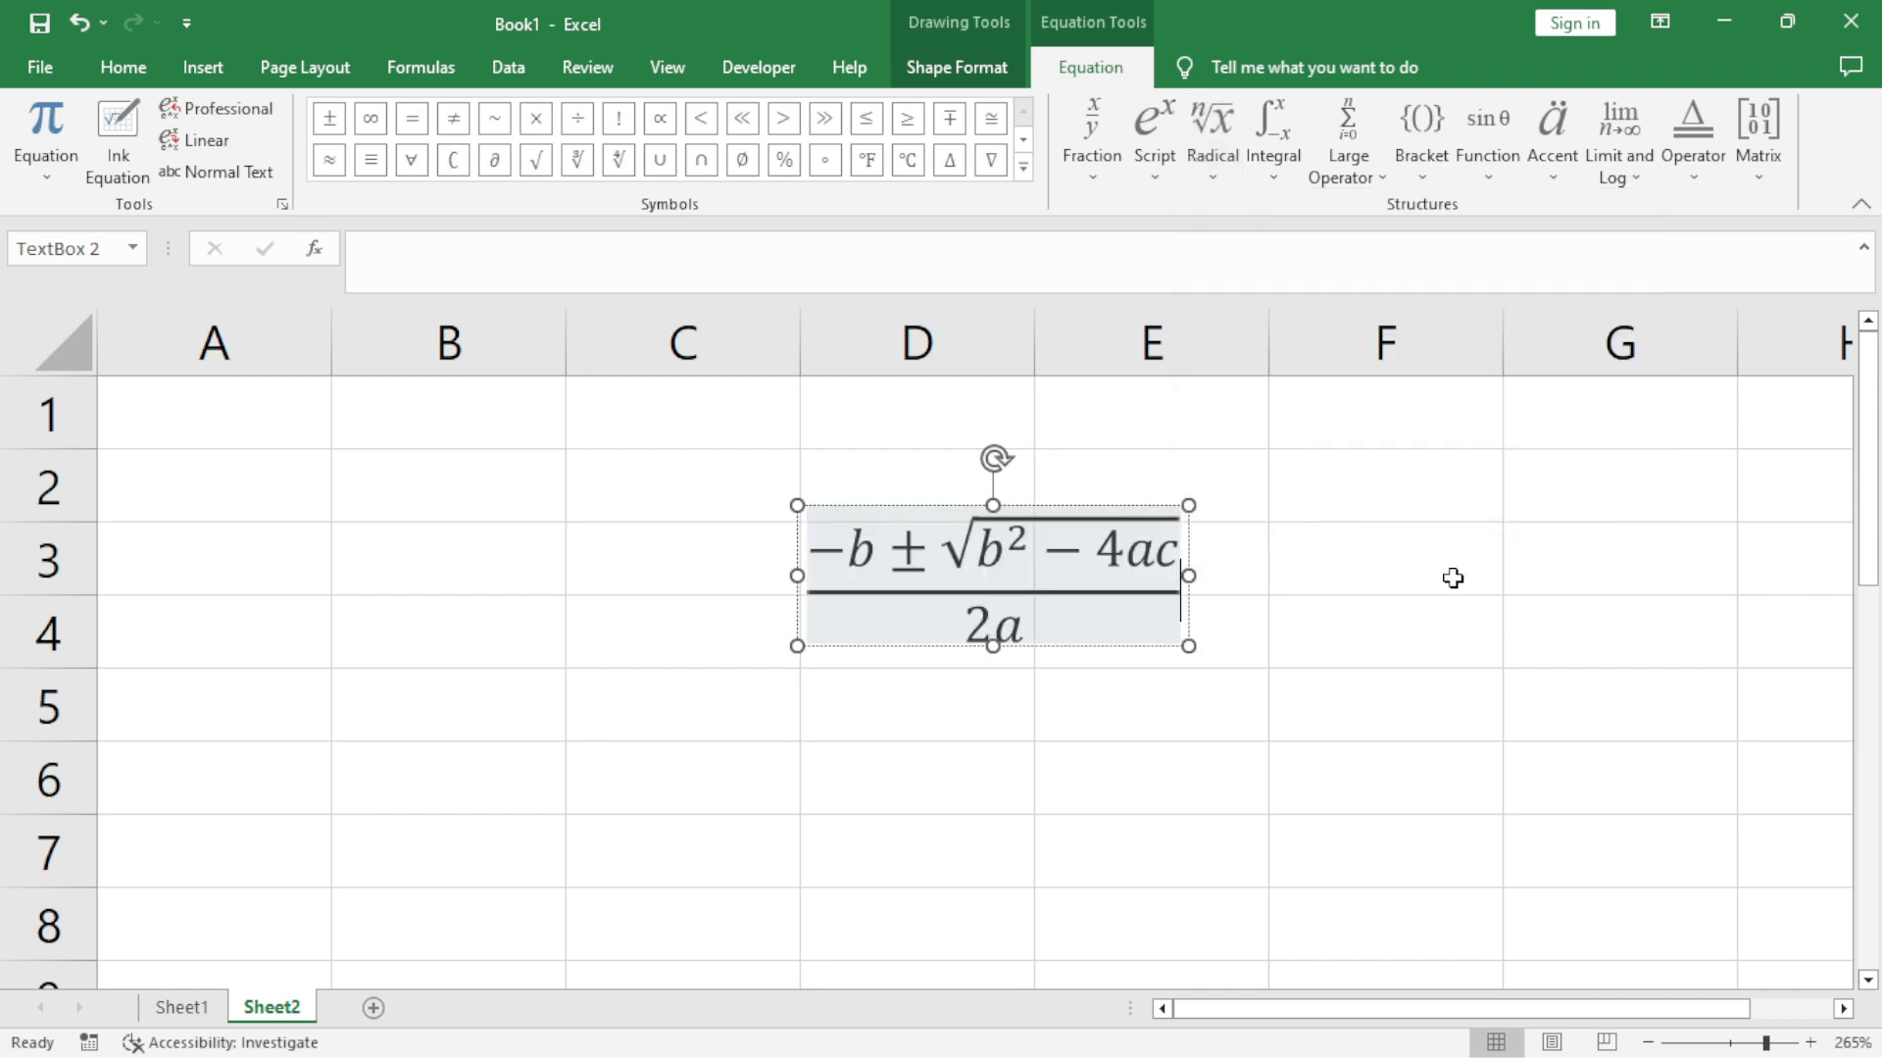
click(1450, 576)
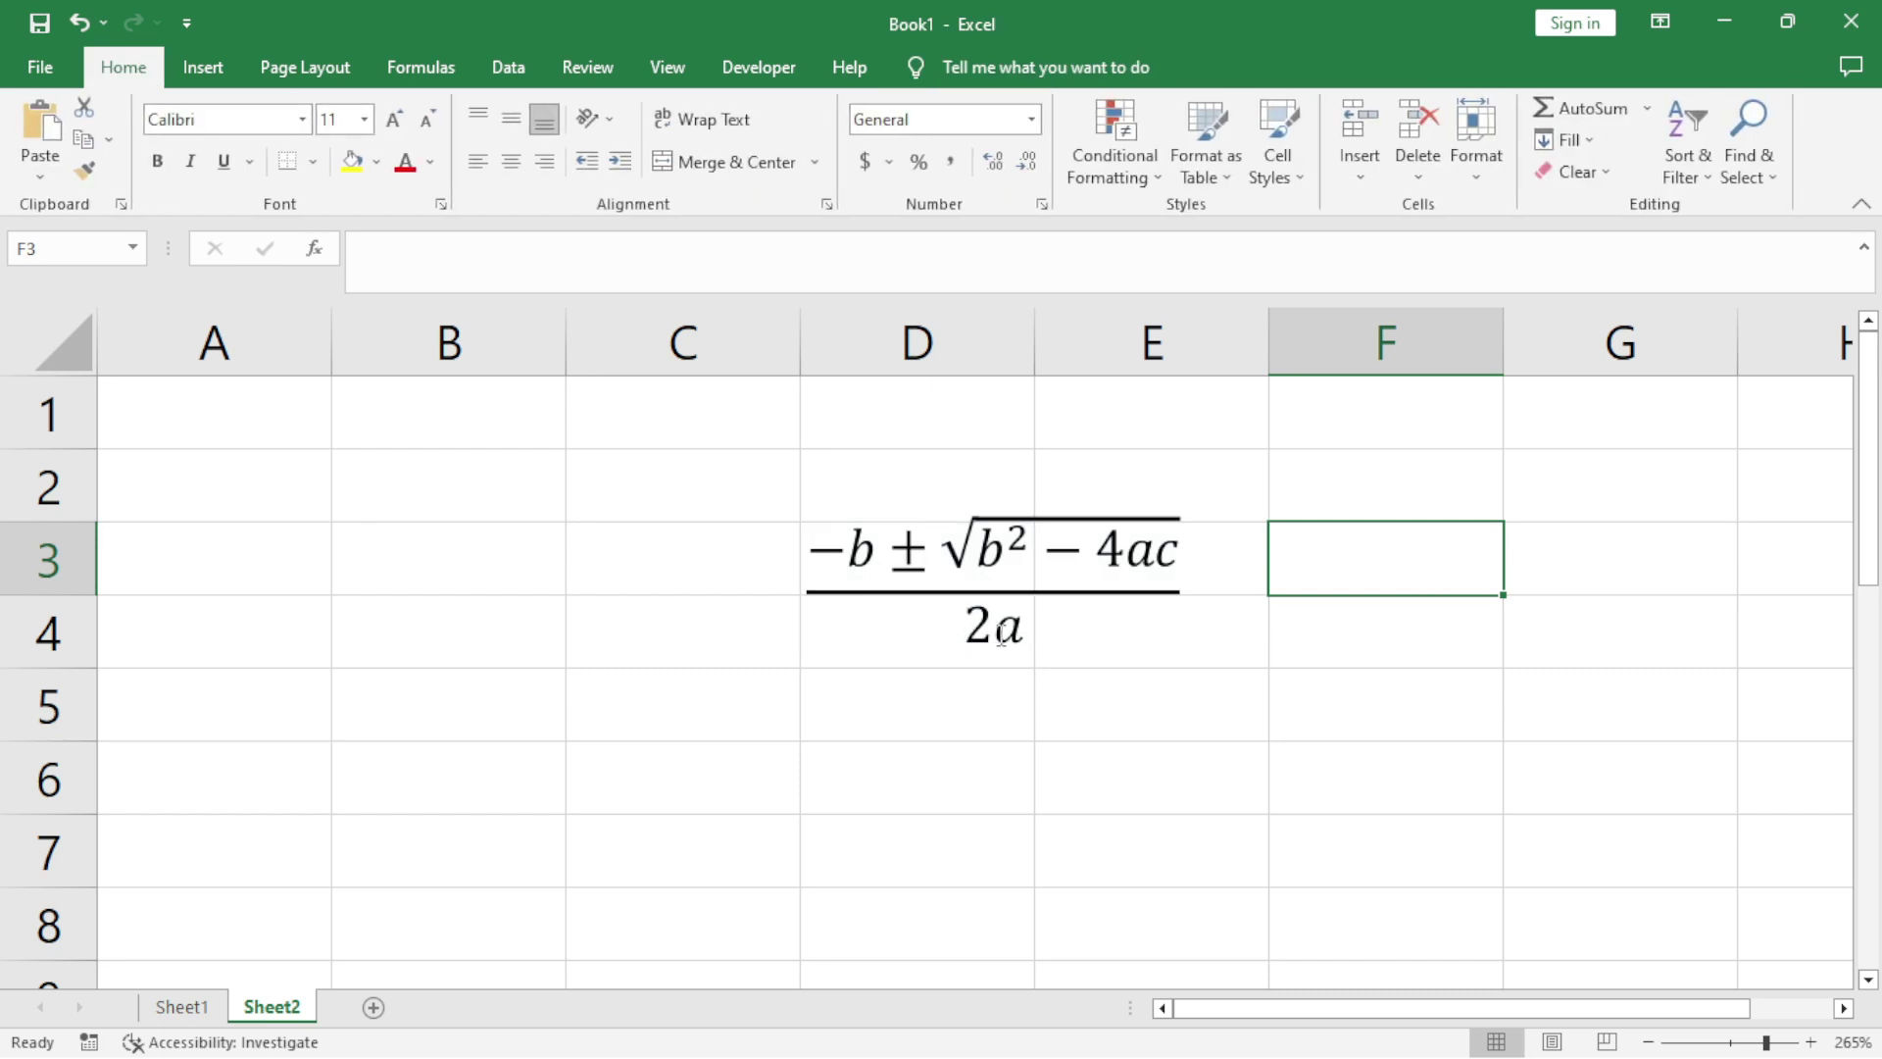
click(968, 622)
Step: Change the quadratic formula's denominator 2 to 5, then undo back to the empty placeholder
triple_click(965, 623)
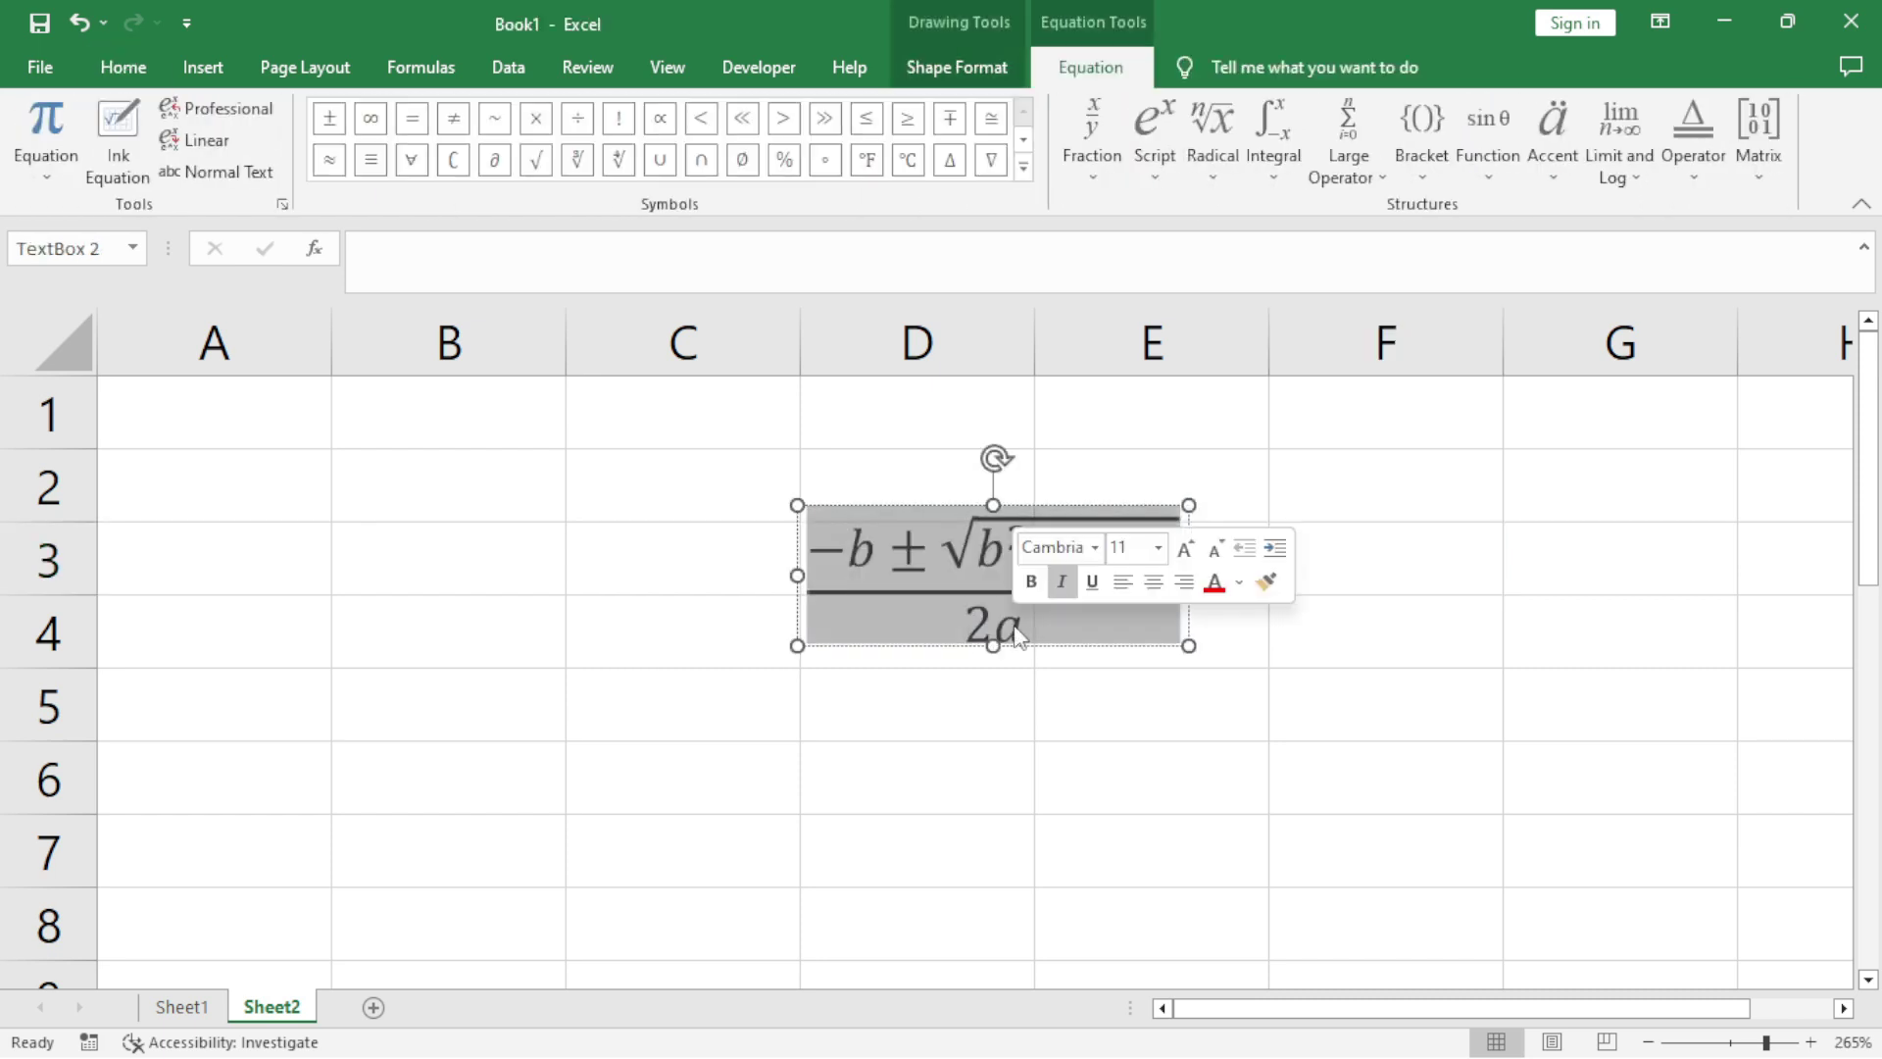
click(993, 619)
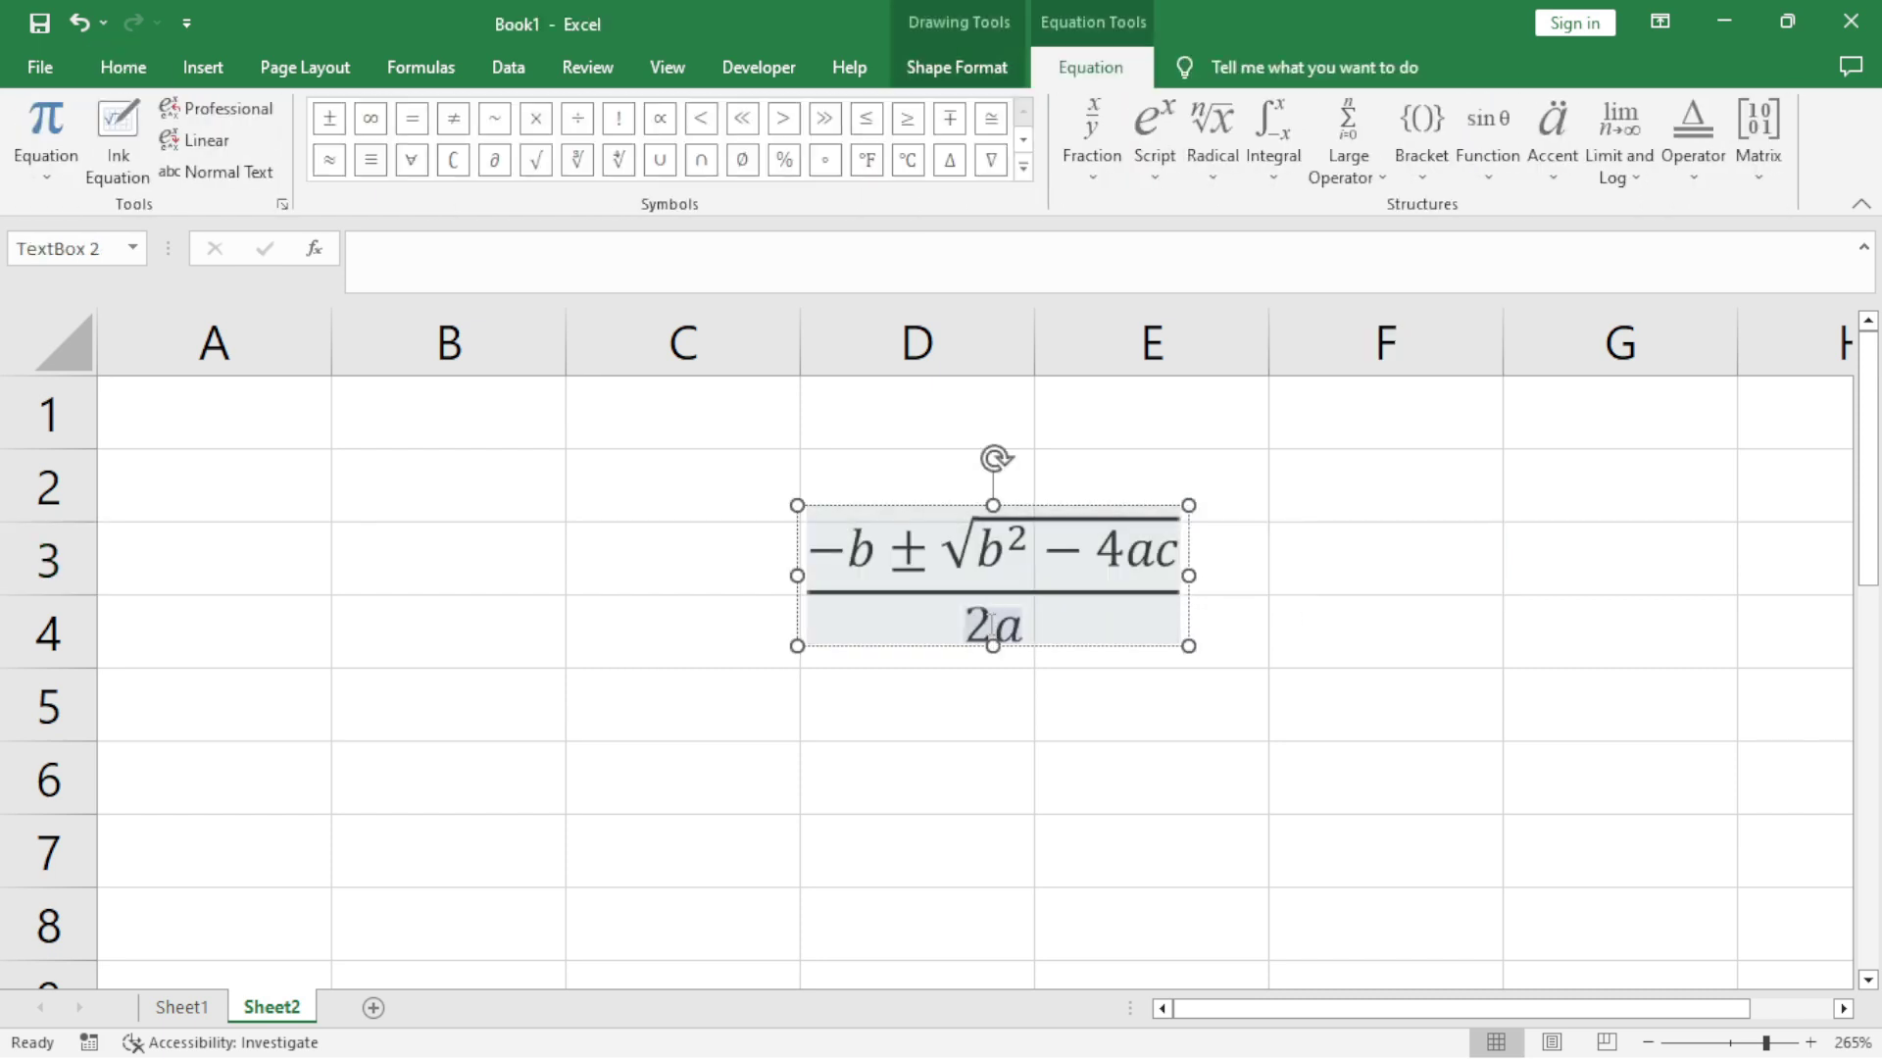
key(BackSpace)
text(5)
click(1400, 676)
key(ctrl+z)
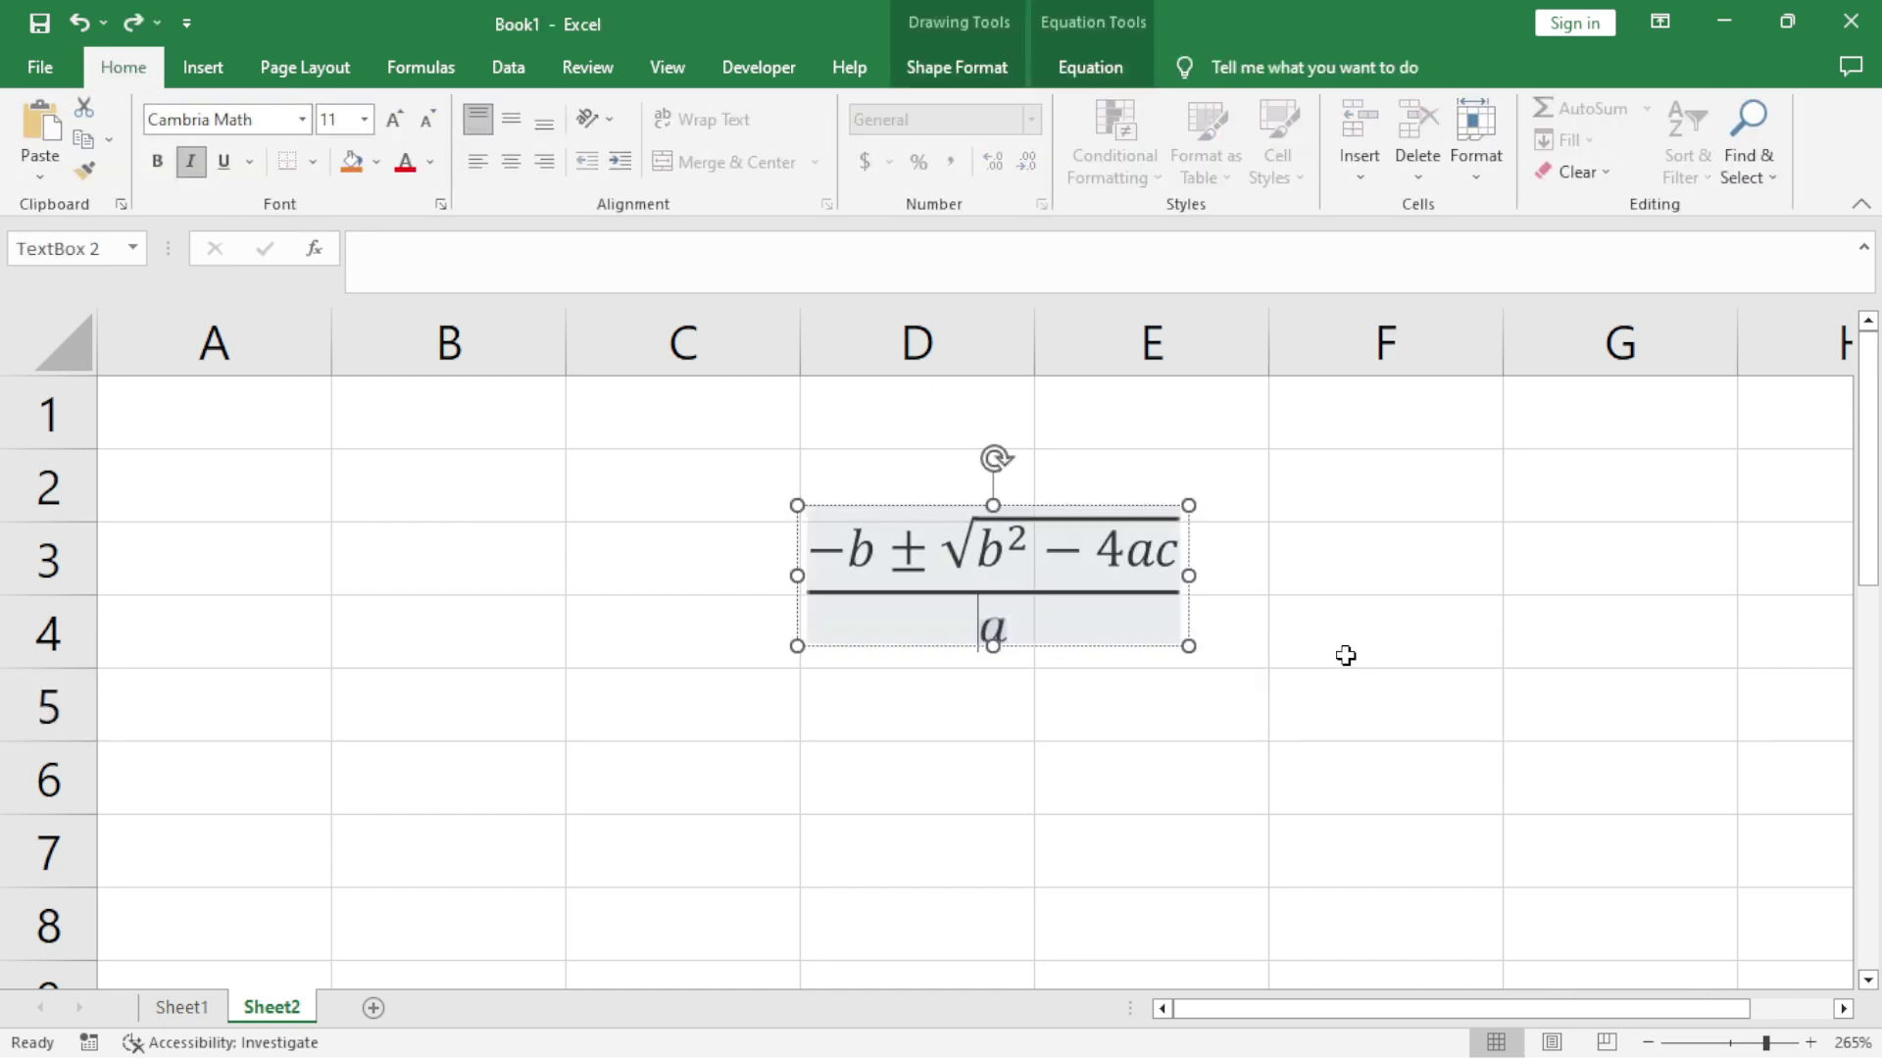
key(ctrl+z)
key(ctrl+z)
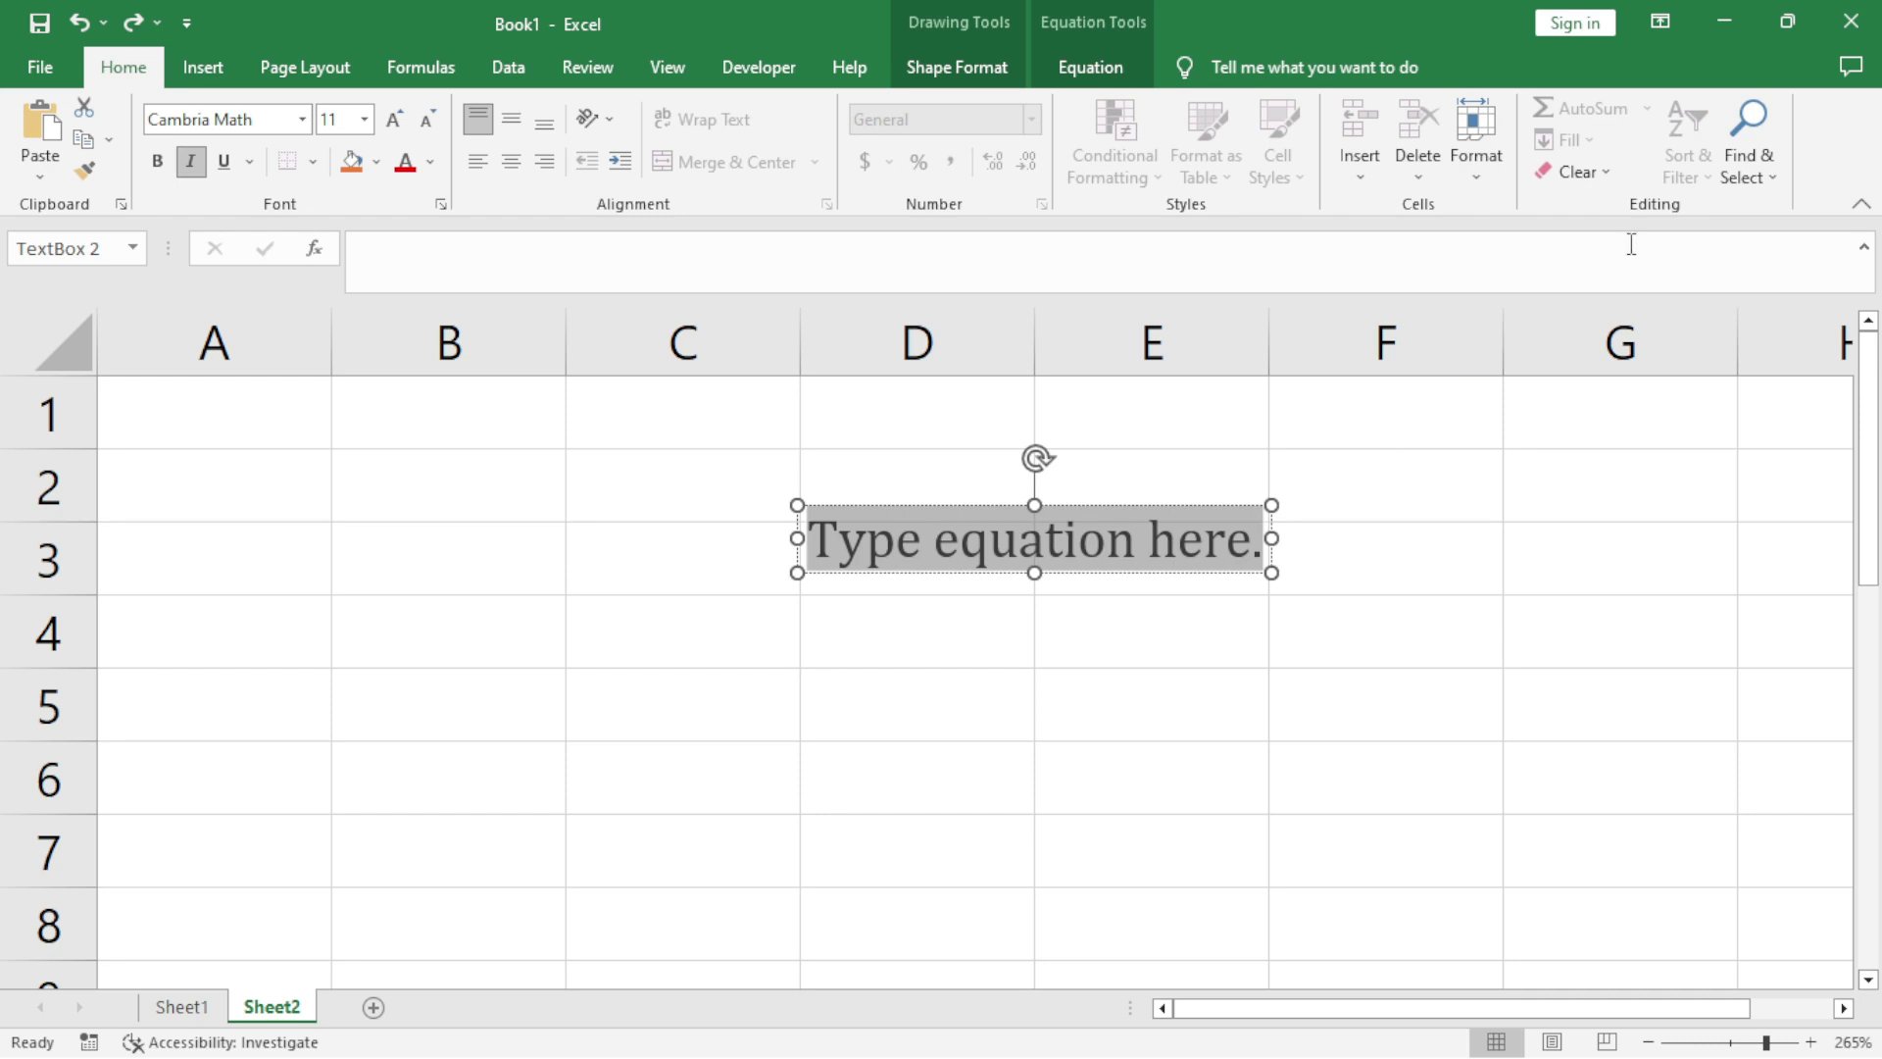
Step: Bring up the equation choices under Insert > Symbols
click(206, 68)
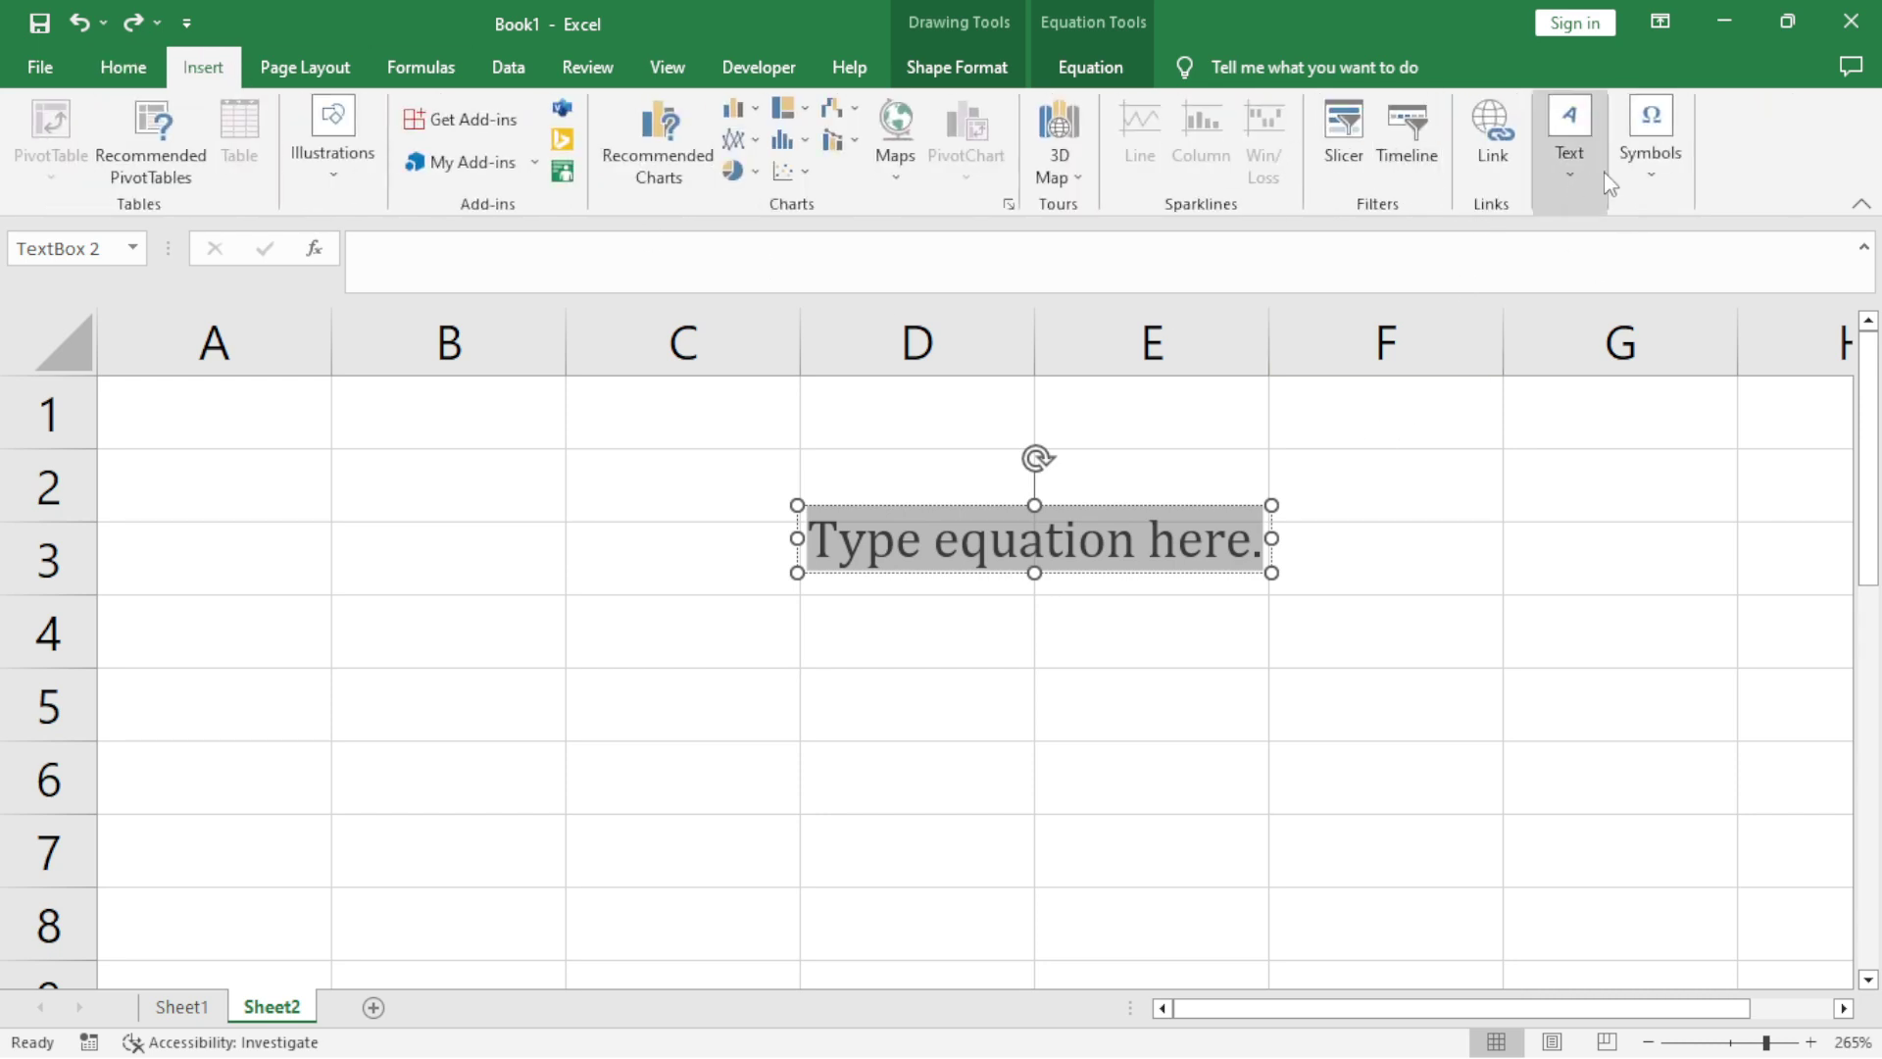
click(1632, 168)
click(1633, 250)
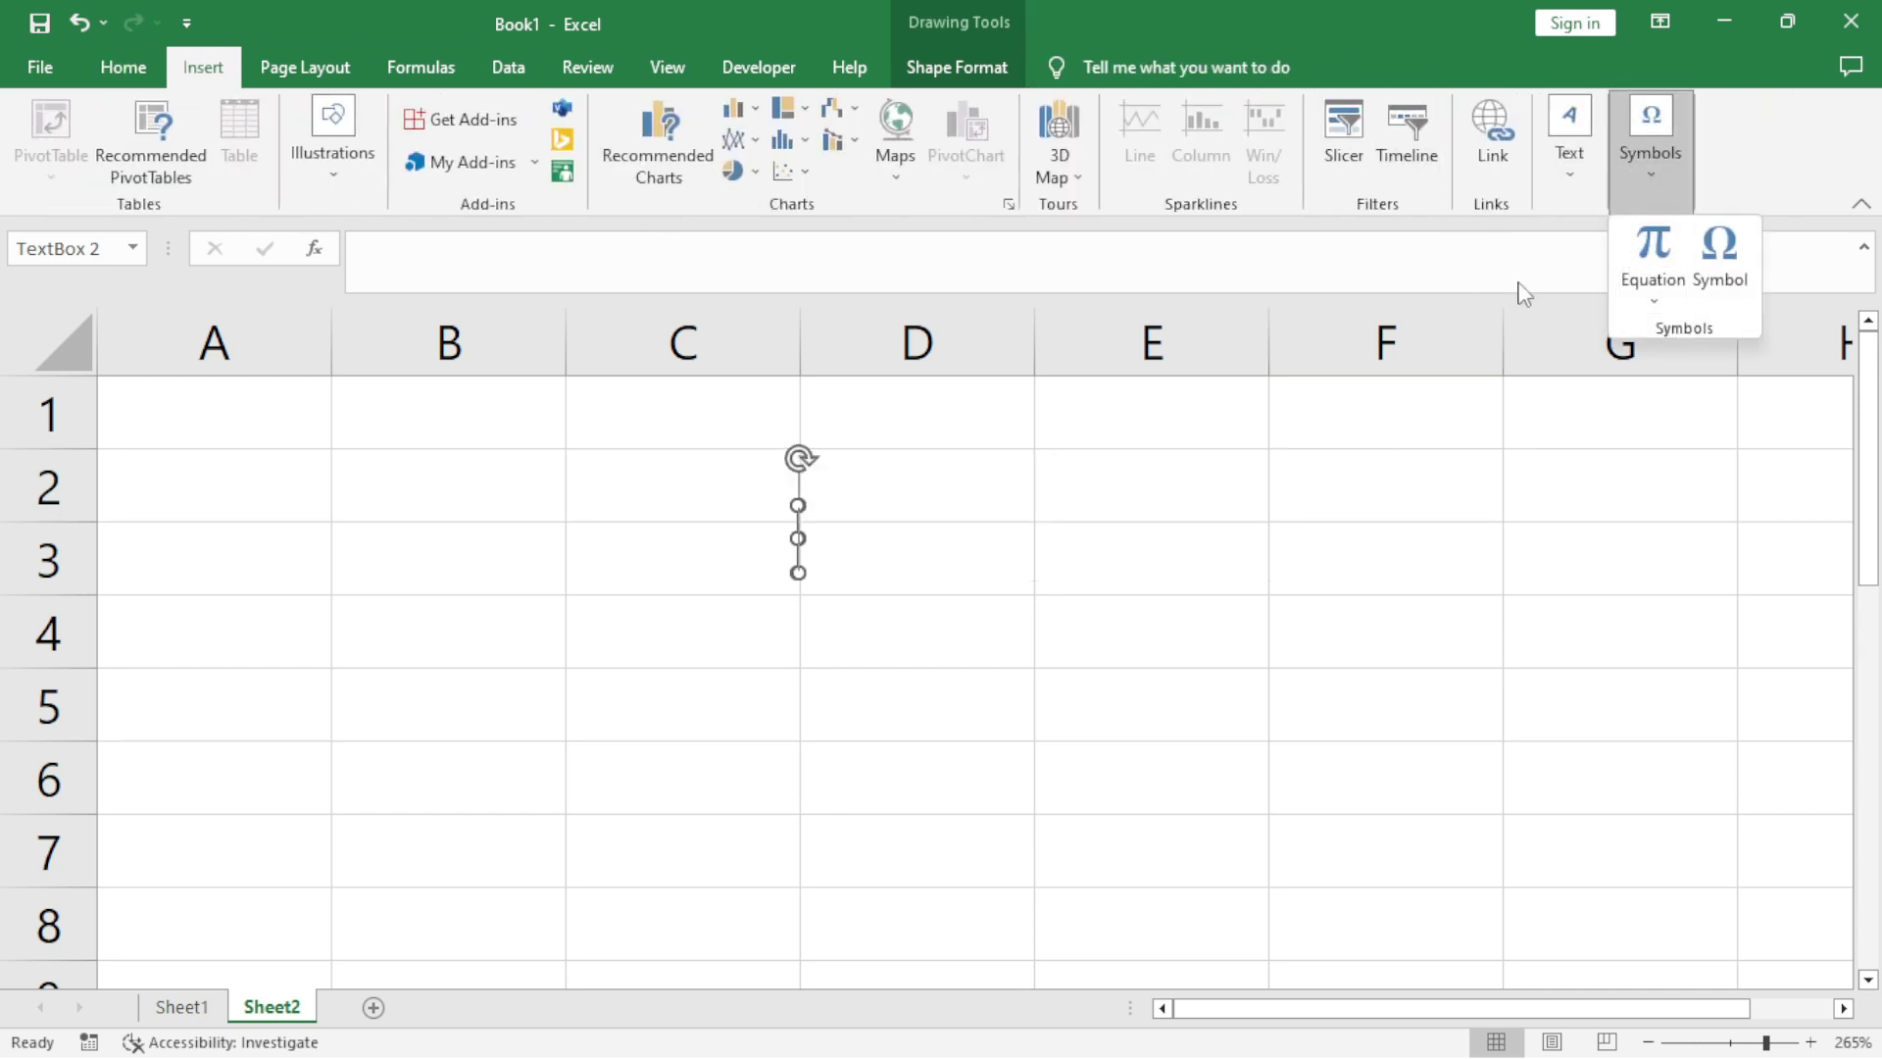
Step: Insert a Square Root template equation with 8 under the radical, √8, near D3
click(1666, 270)
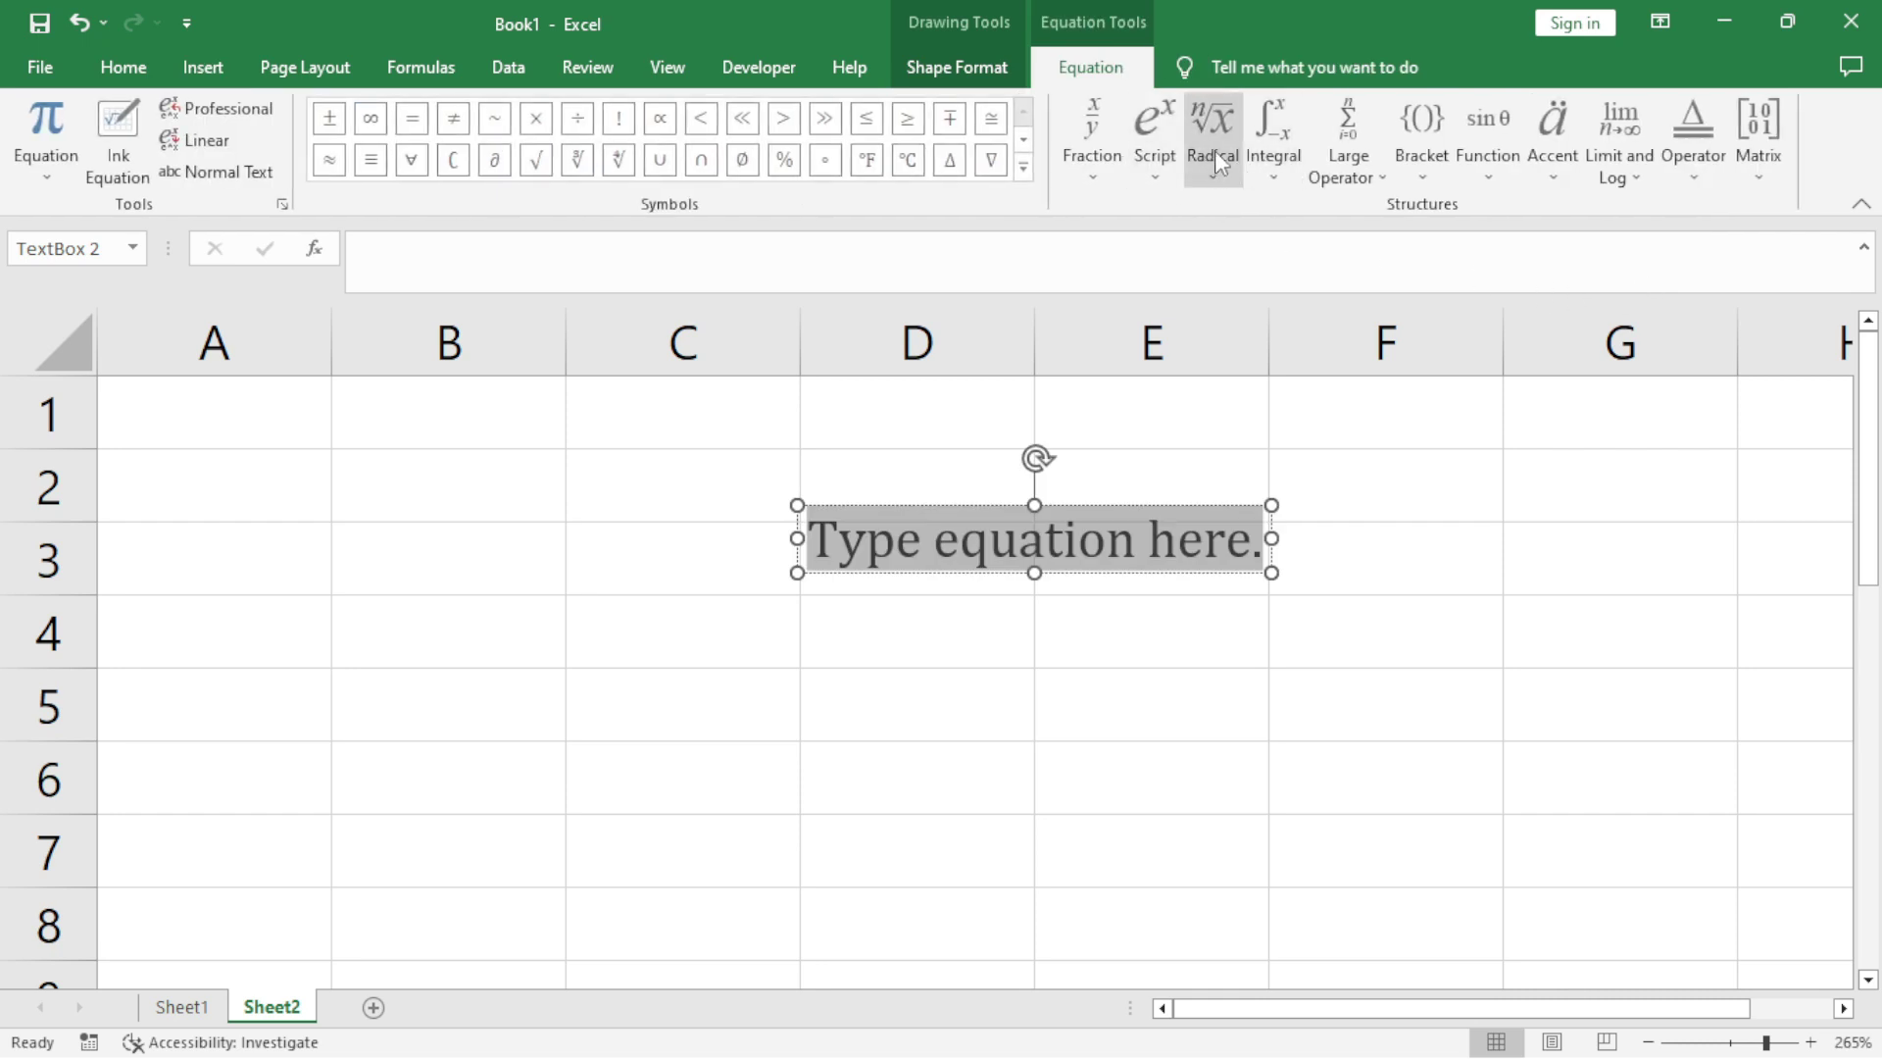
click(1214, 150)
click(1227, 329)
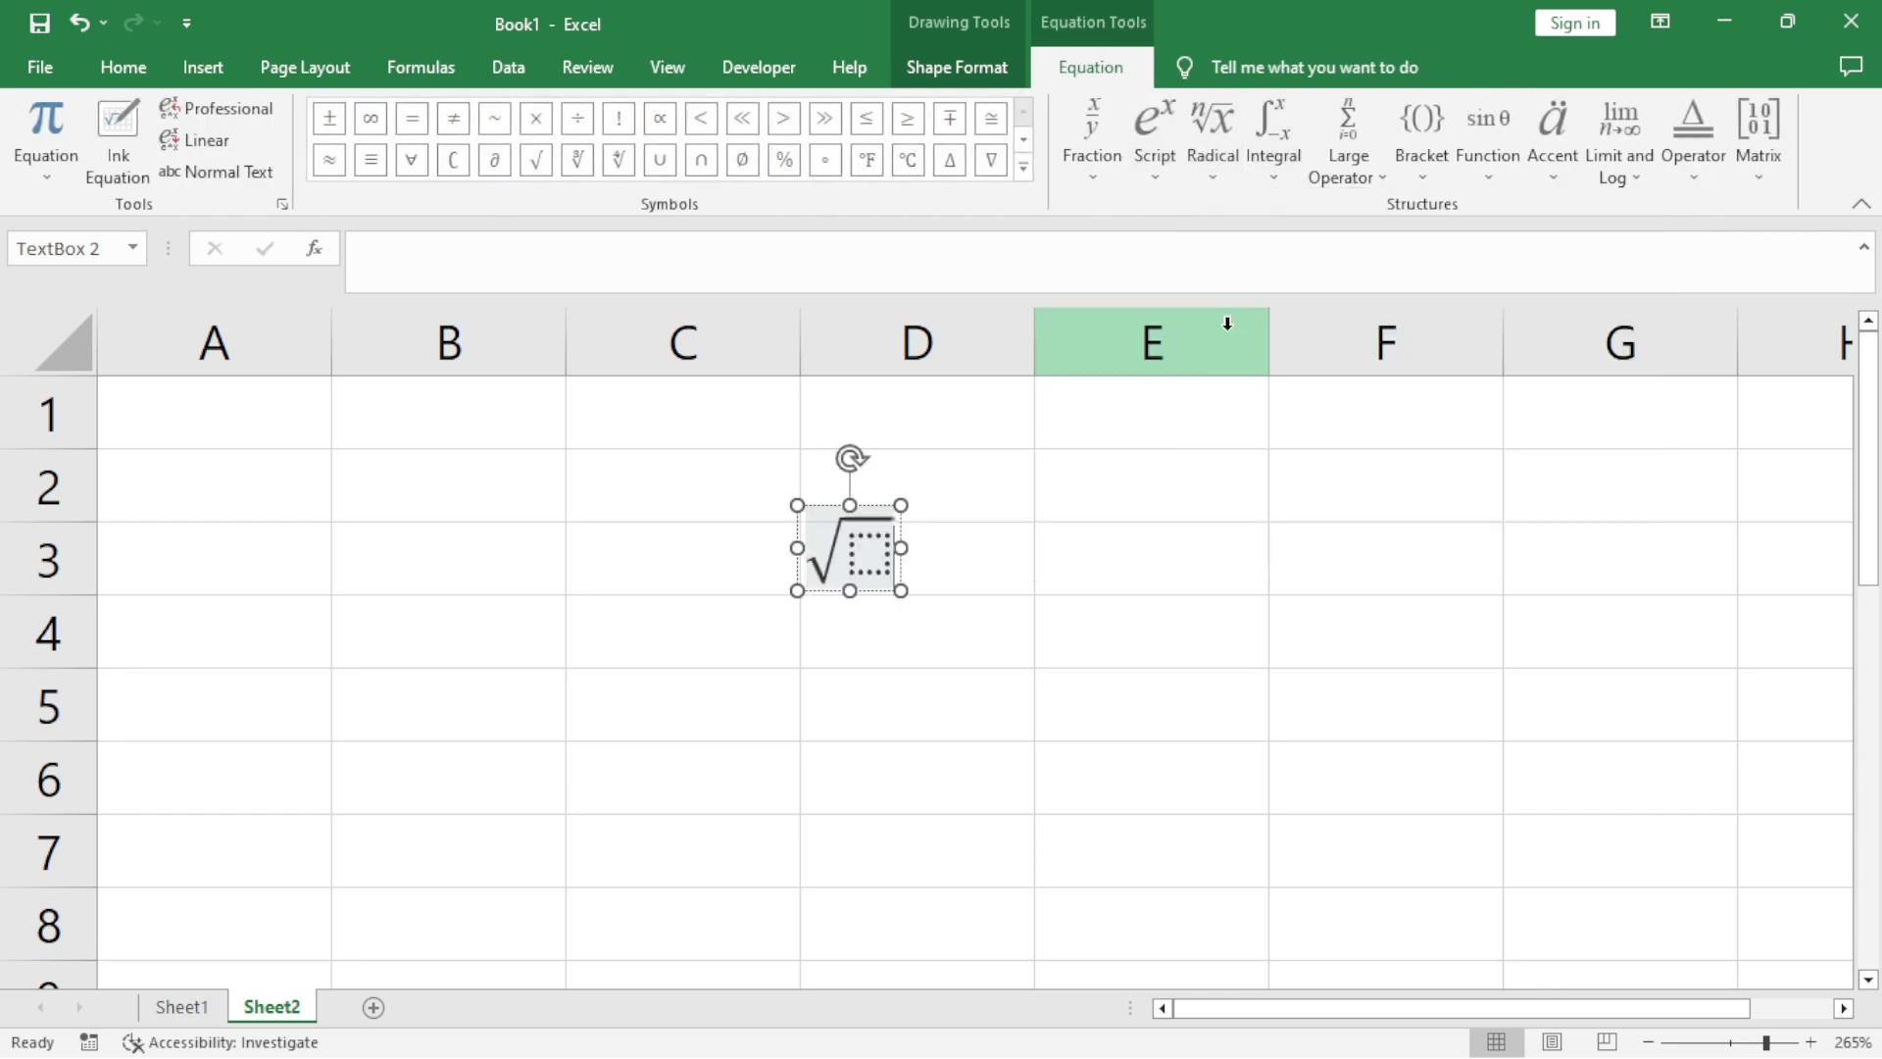
click(868, 559)
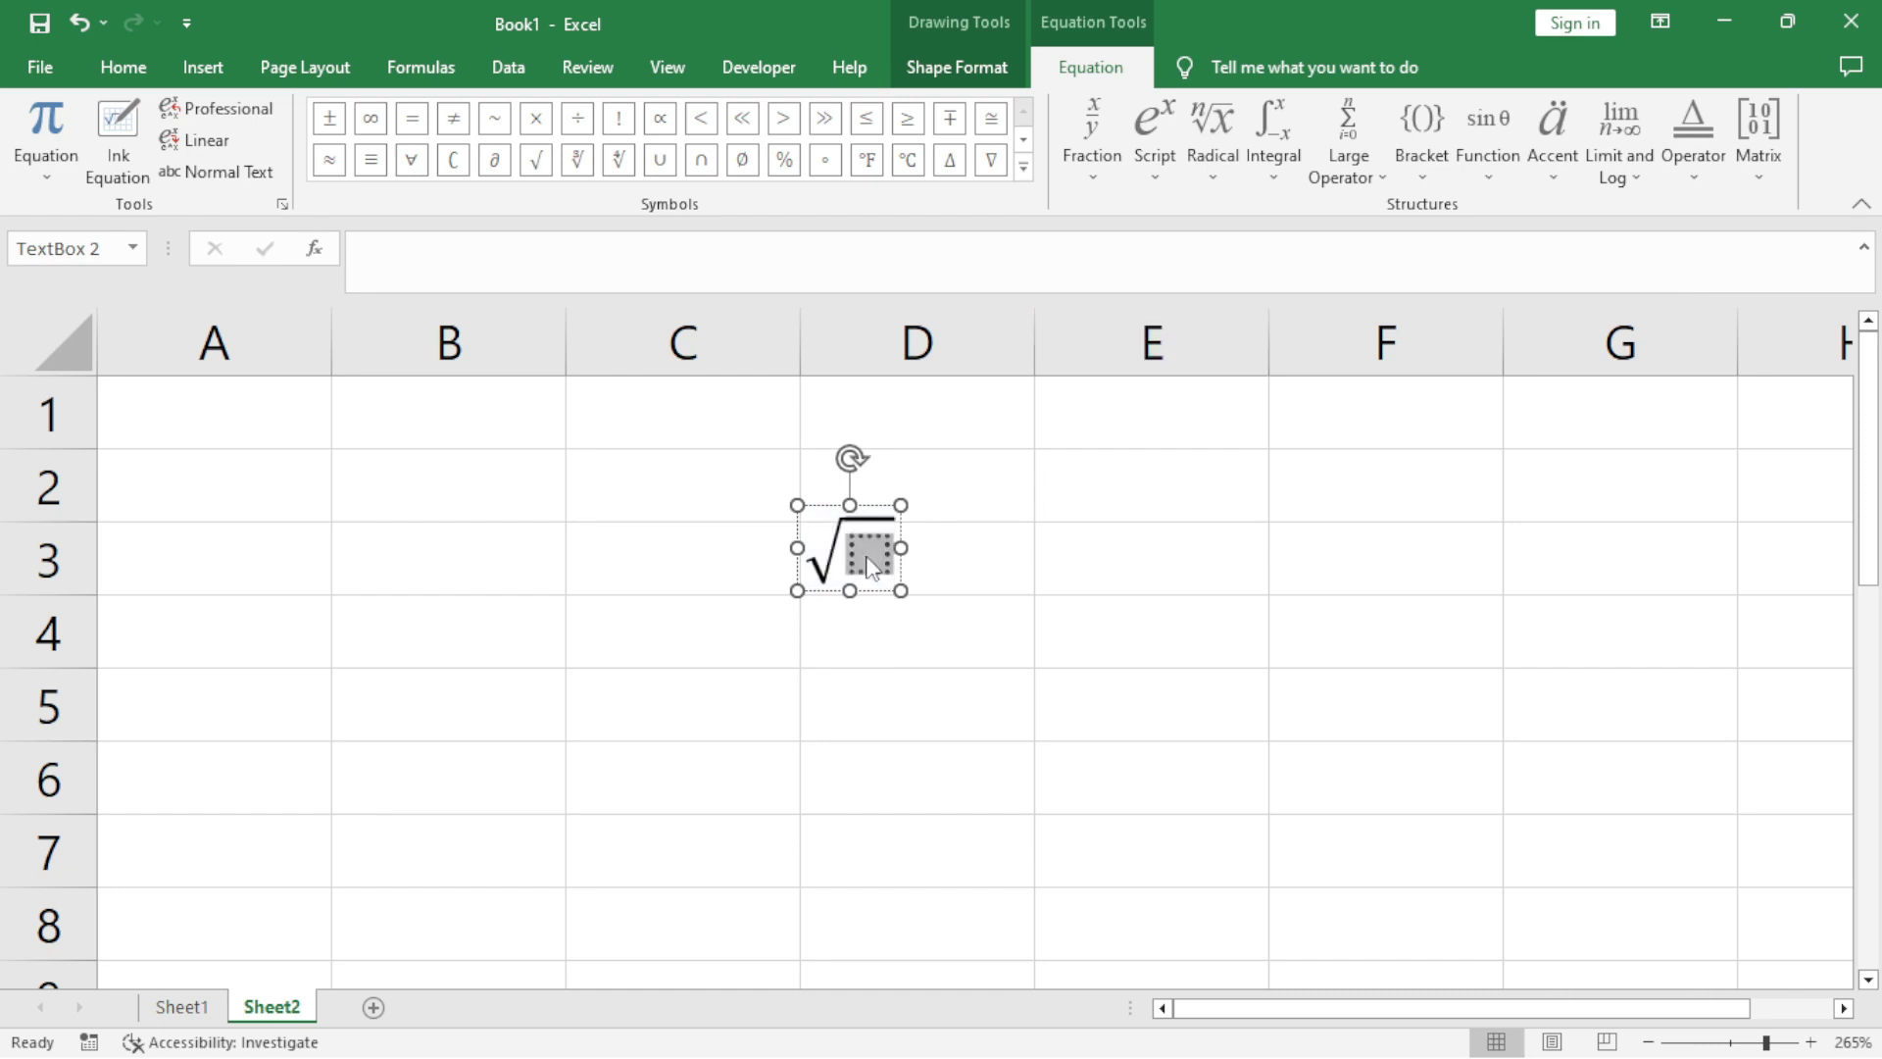
text(8)
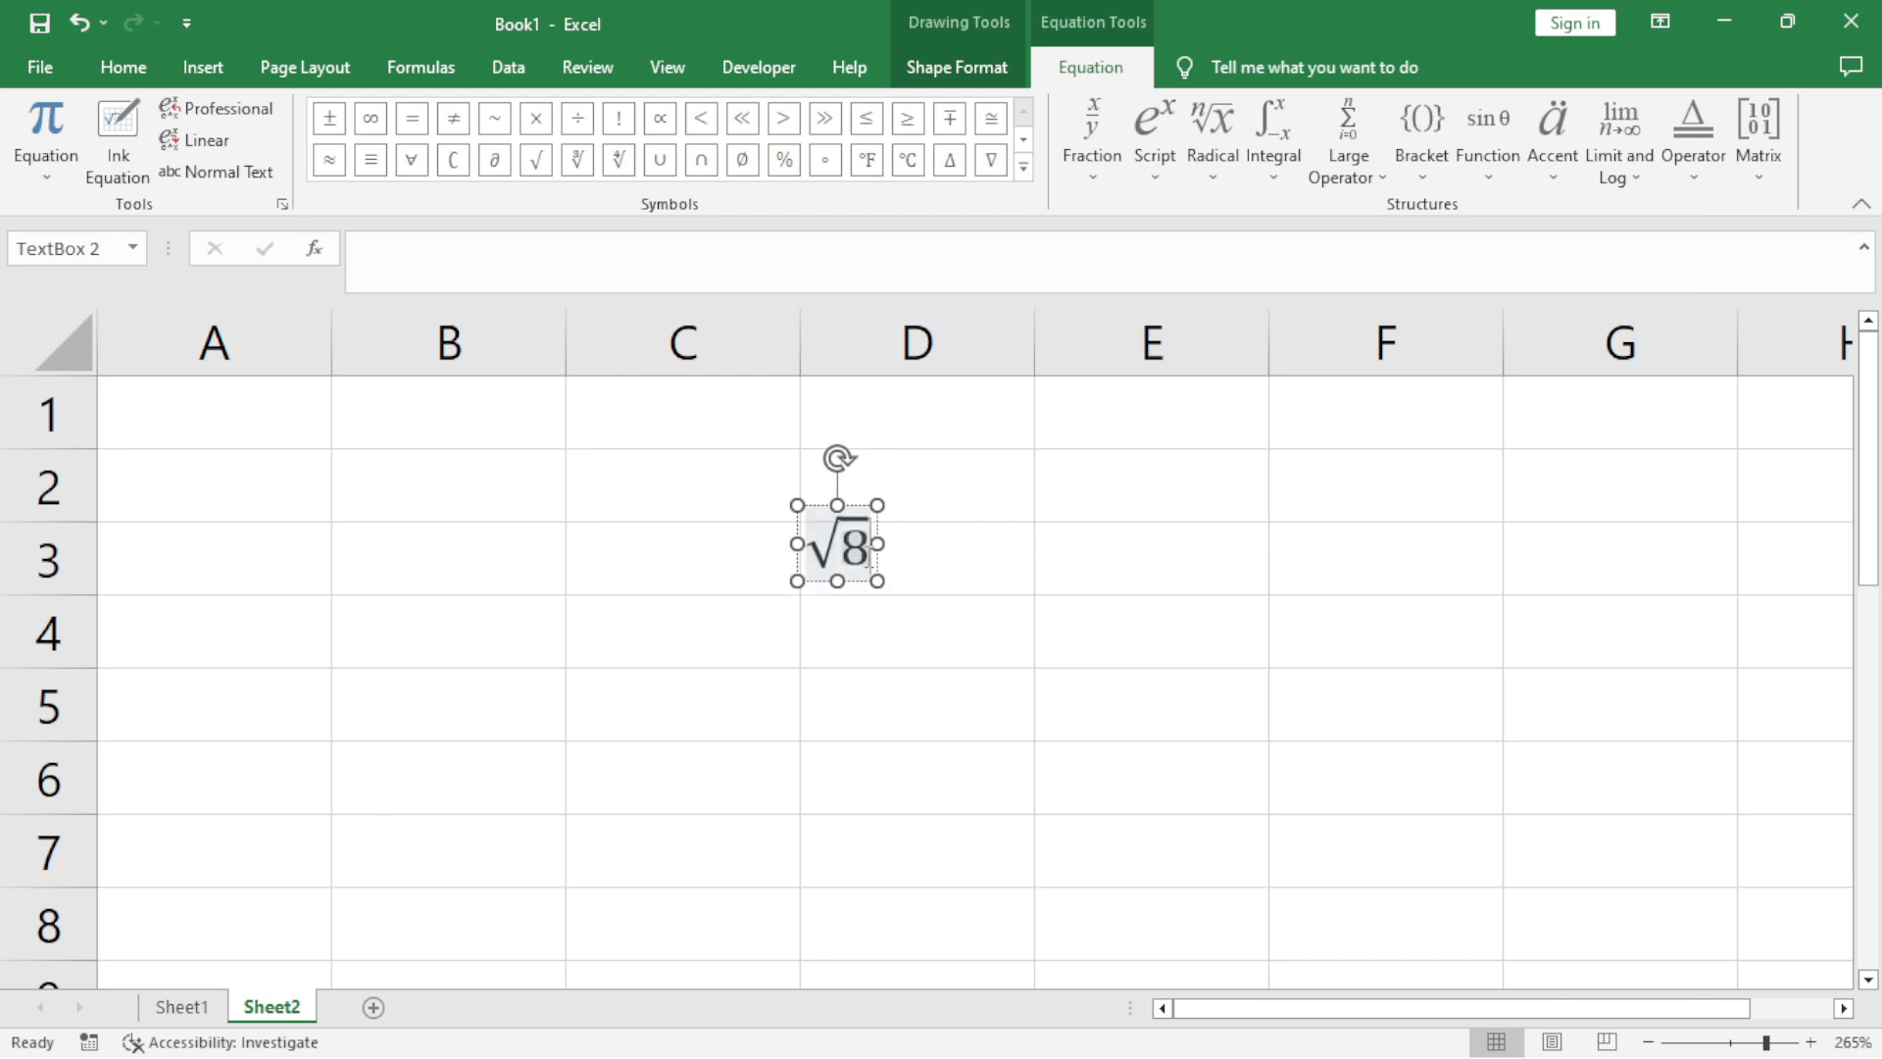
click(1177, 634)
click(820, 542)
click(963, 545)
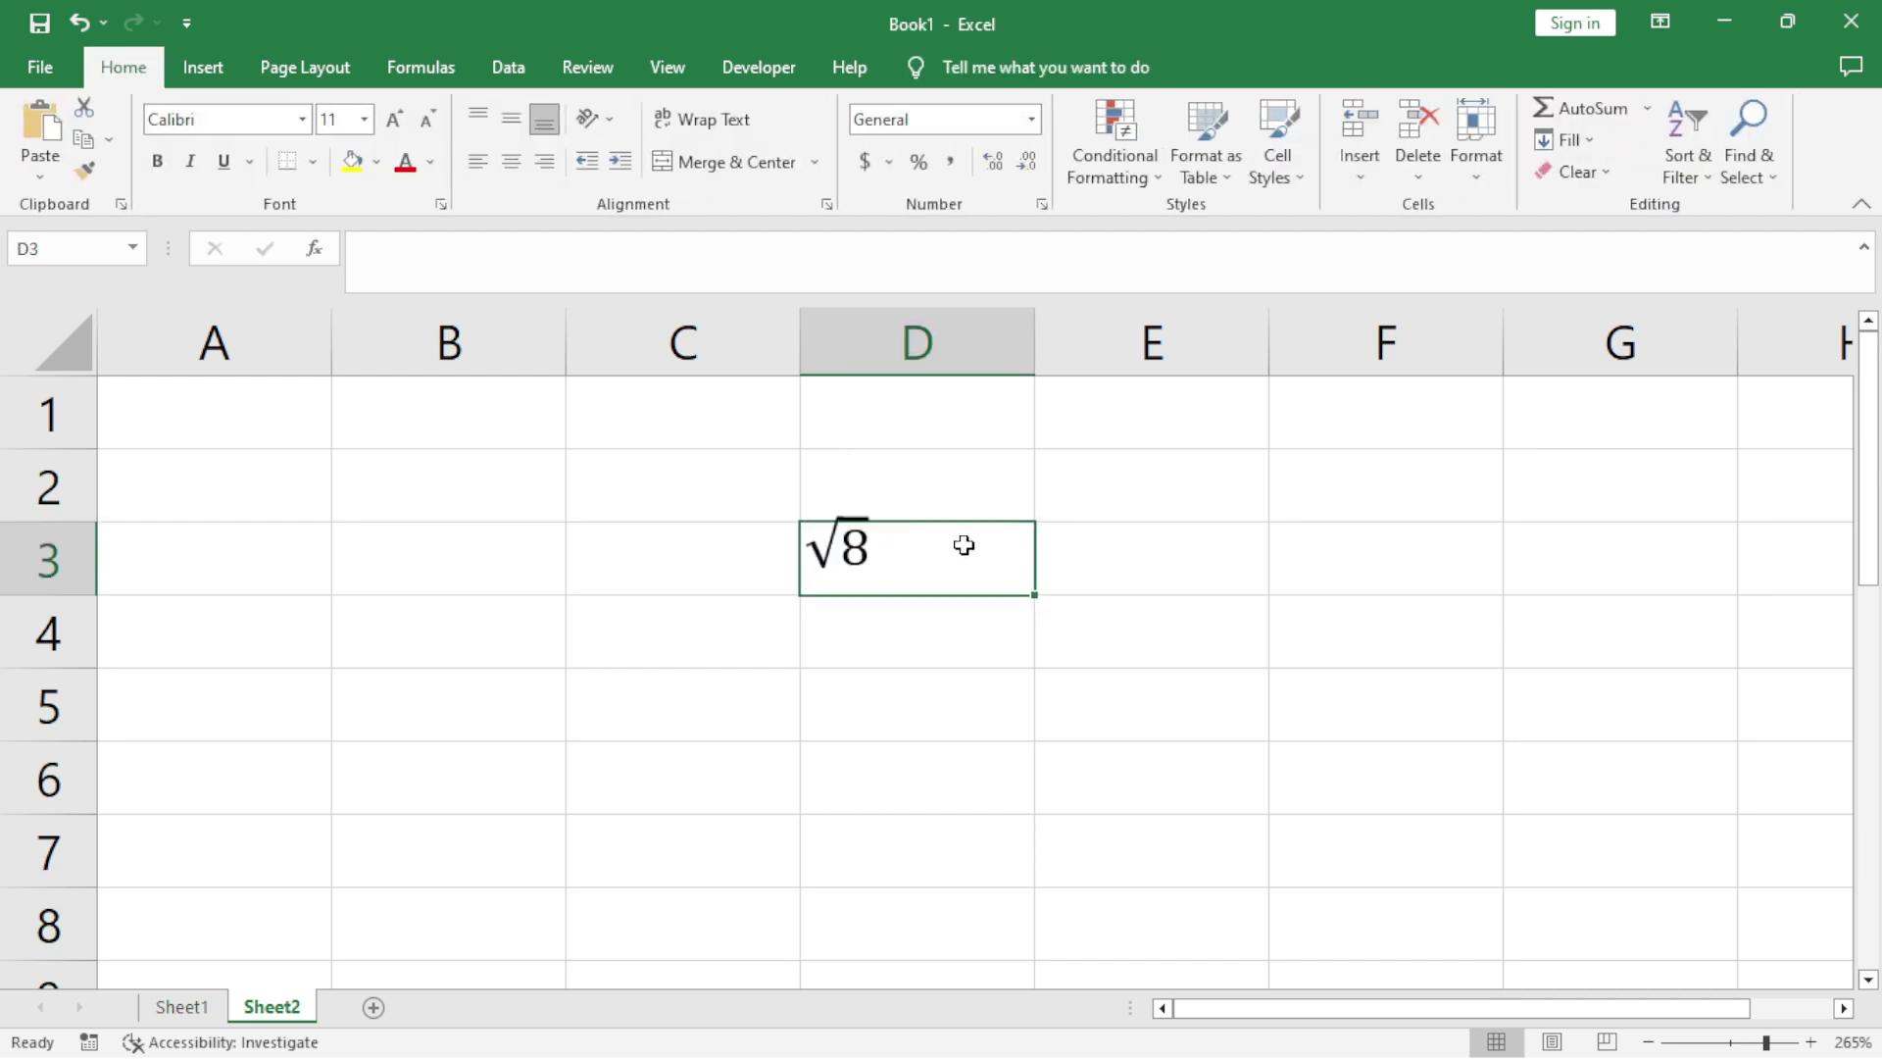
Step: Move the √8 equation to cell A2
click(855, 525)
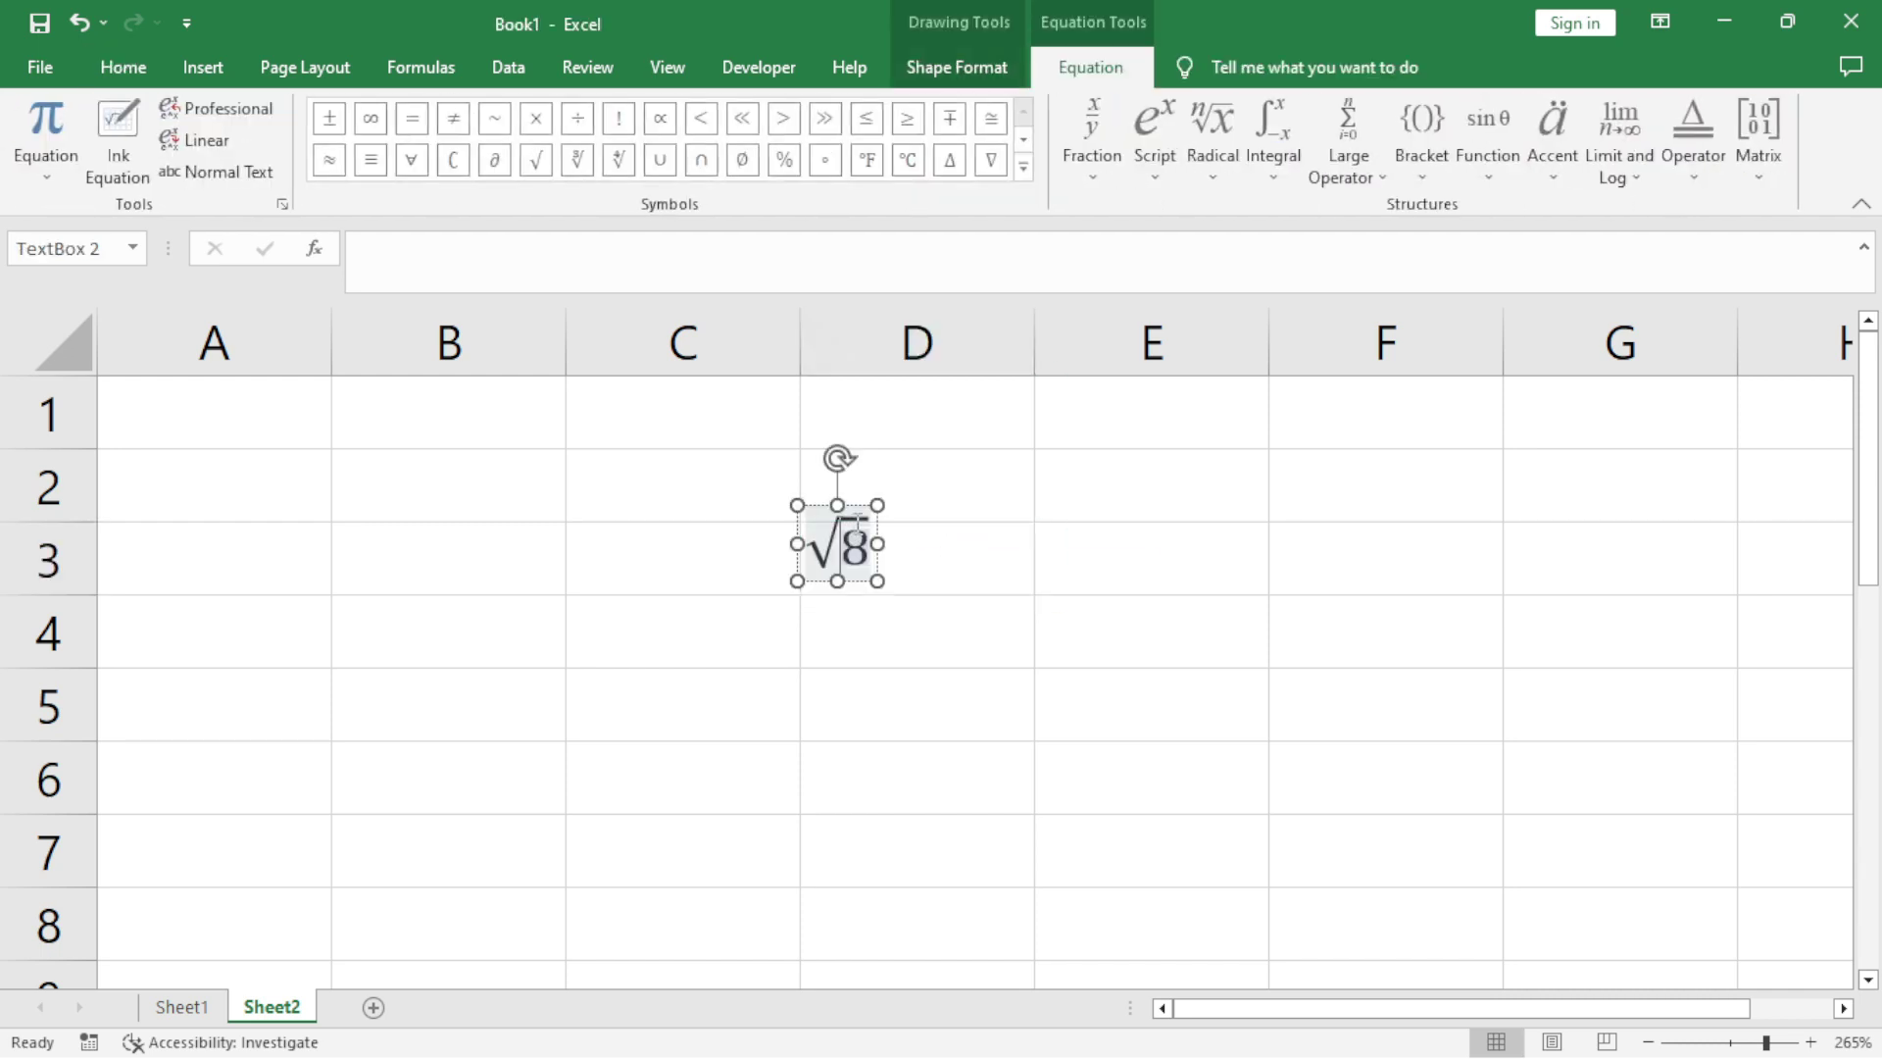
mouse_move(851, 502)
mouse_down()
mouse_move(185, 463)
mouse_move(201, 453)
mouse_up()
click(685, 605)
click(189, 465)
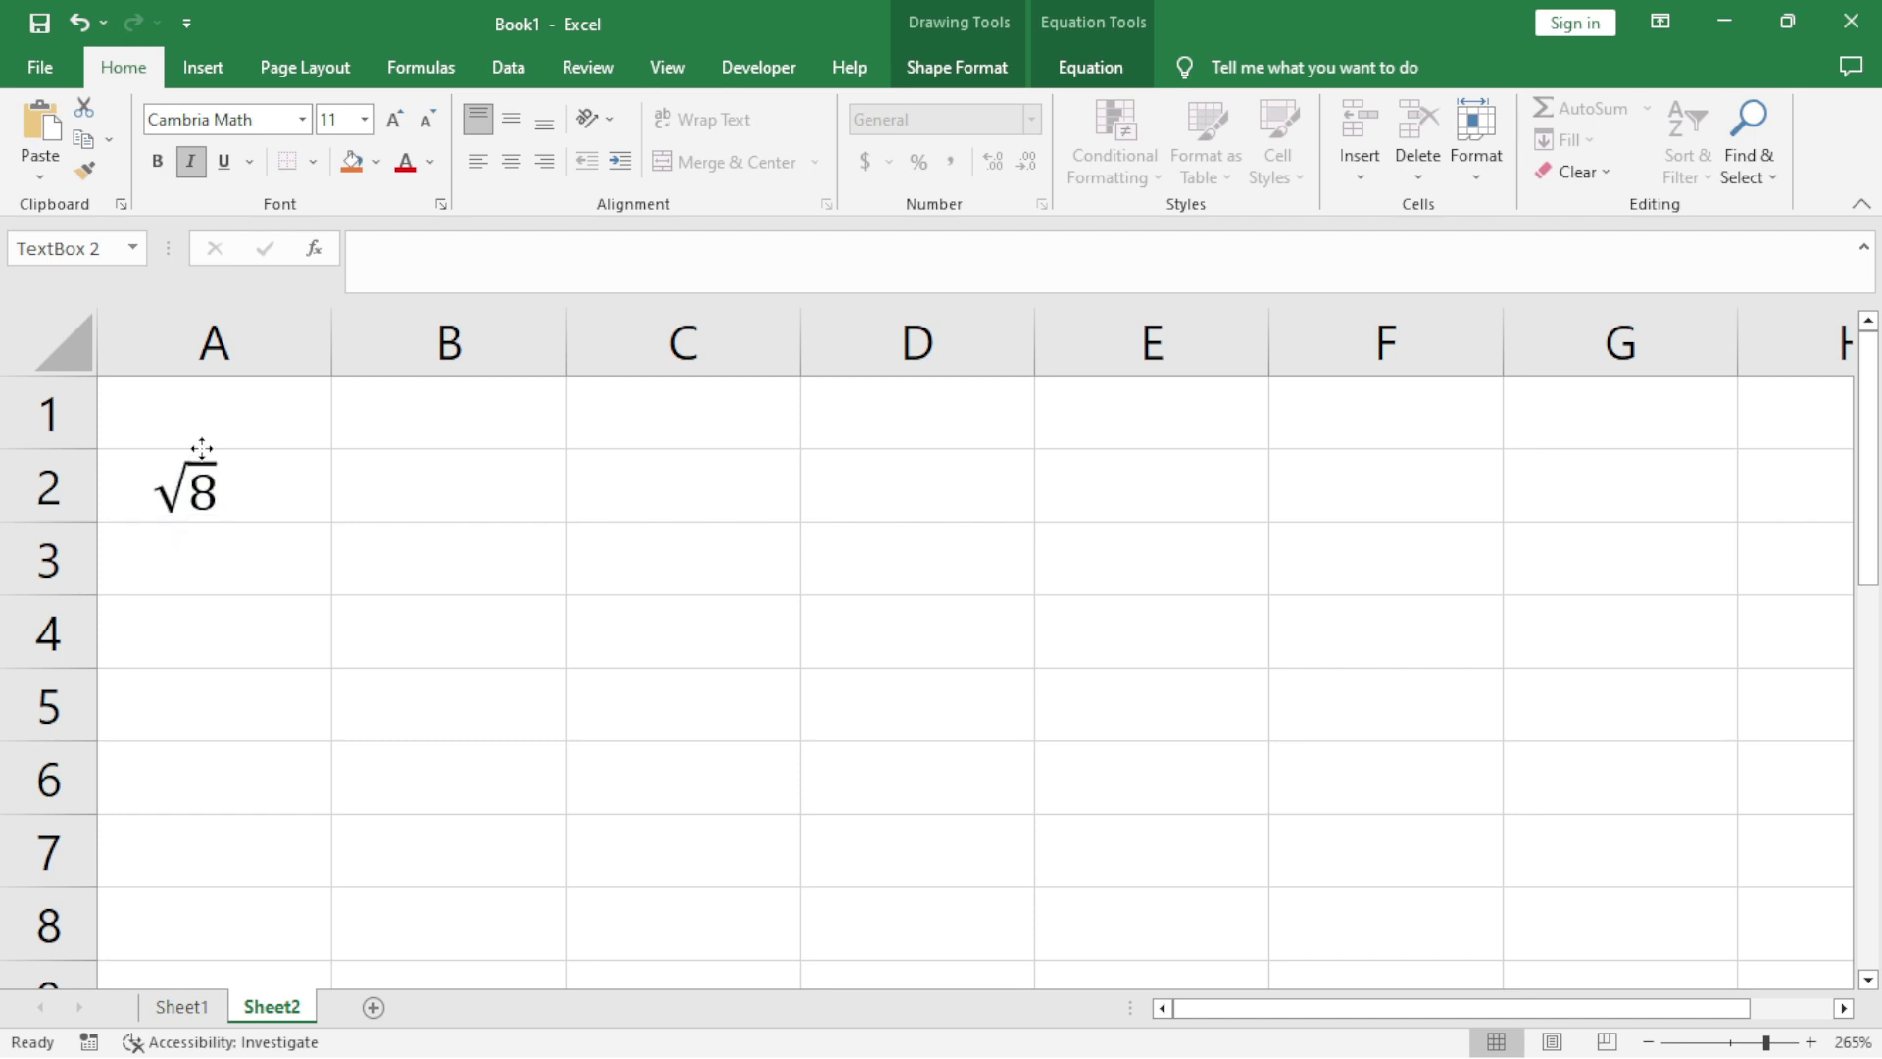
click(719, 588)
Step: Set the √8 equation's font size to 18 and select cell D4
click(201, 488)
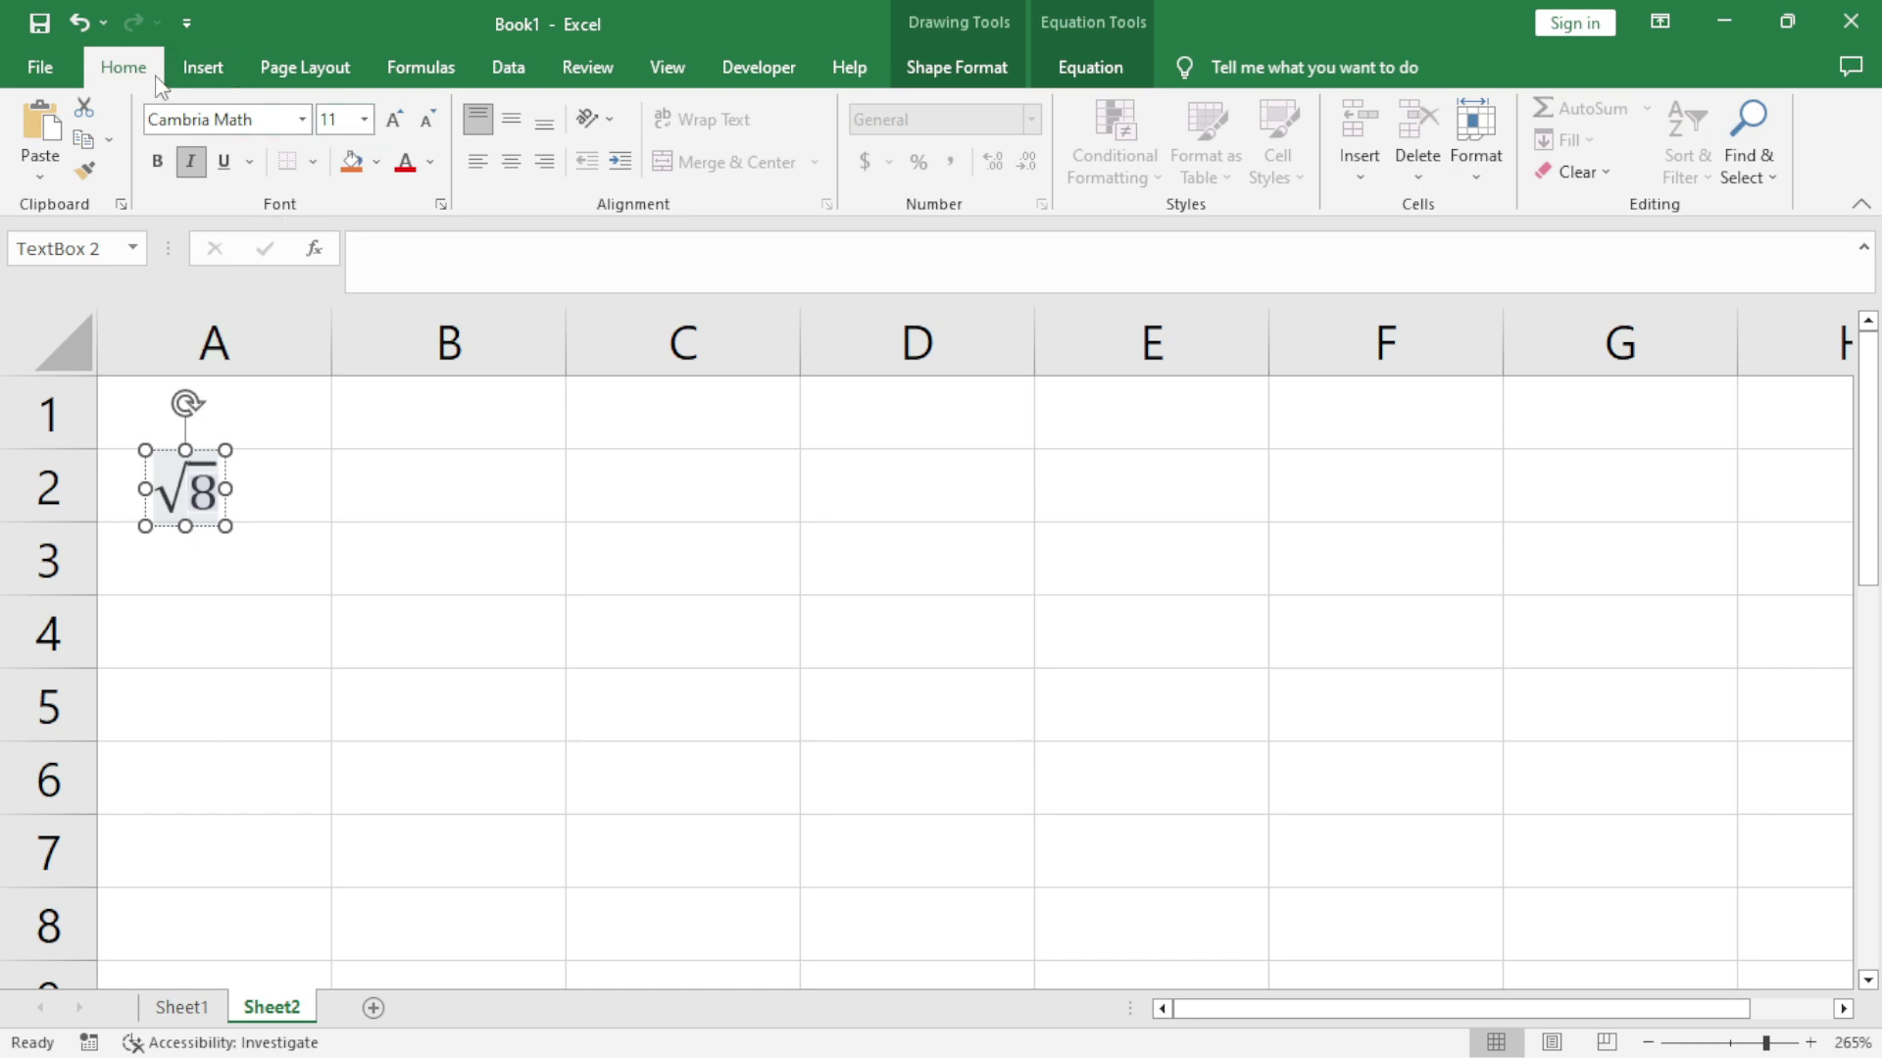
click(366, 122)
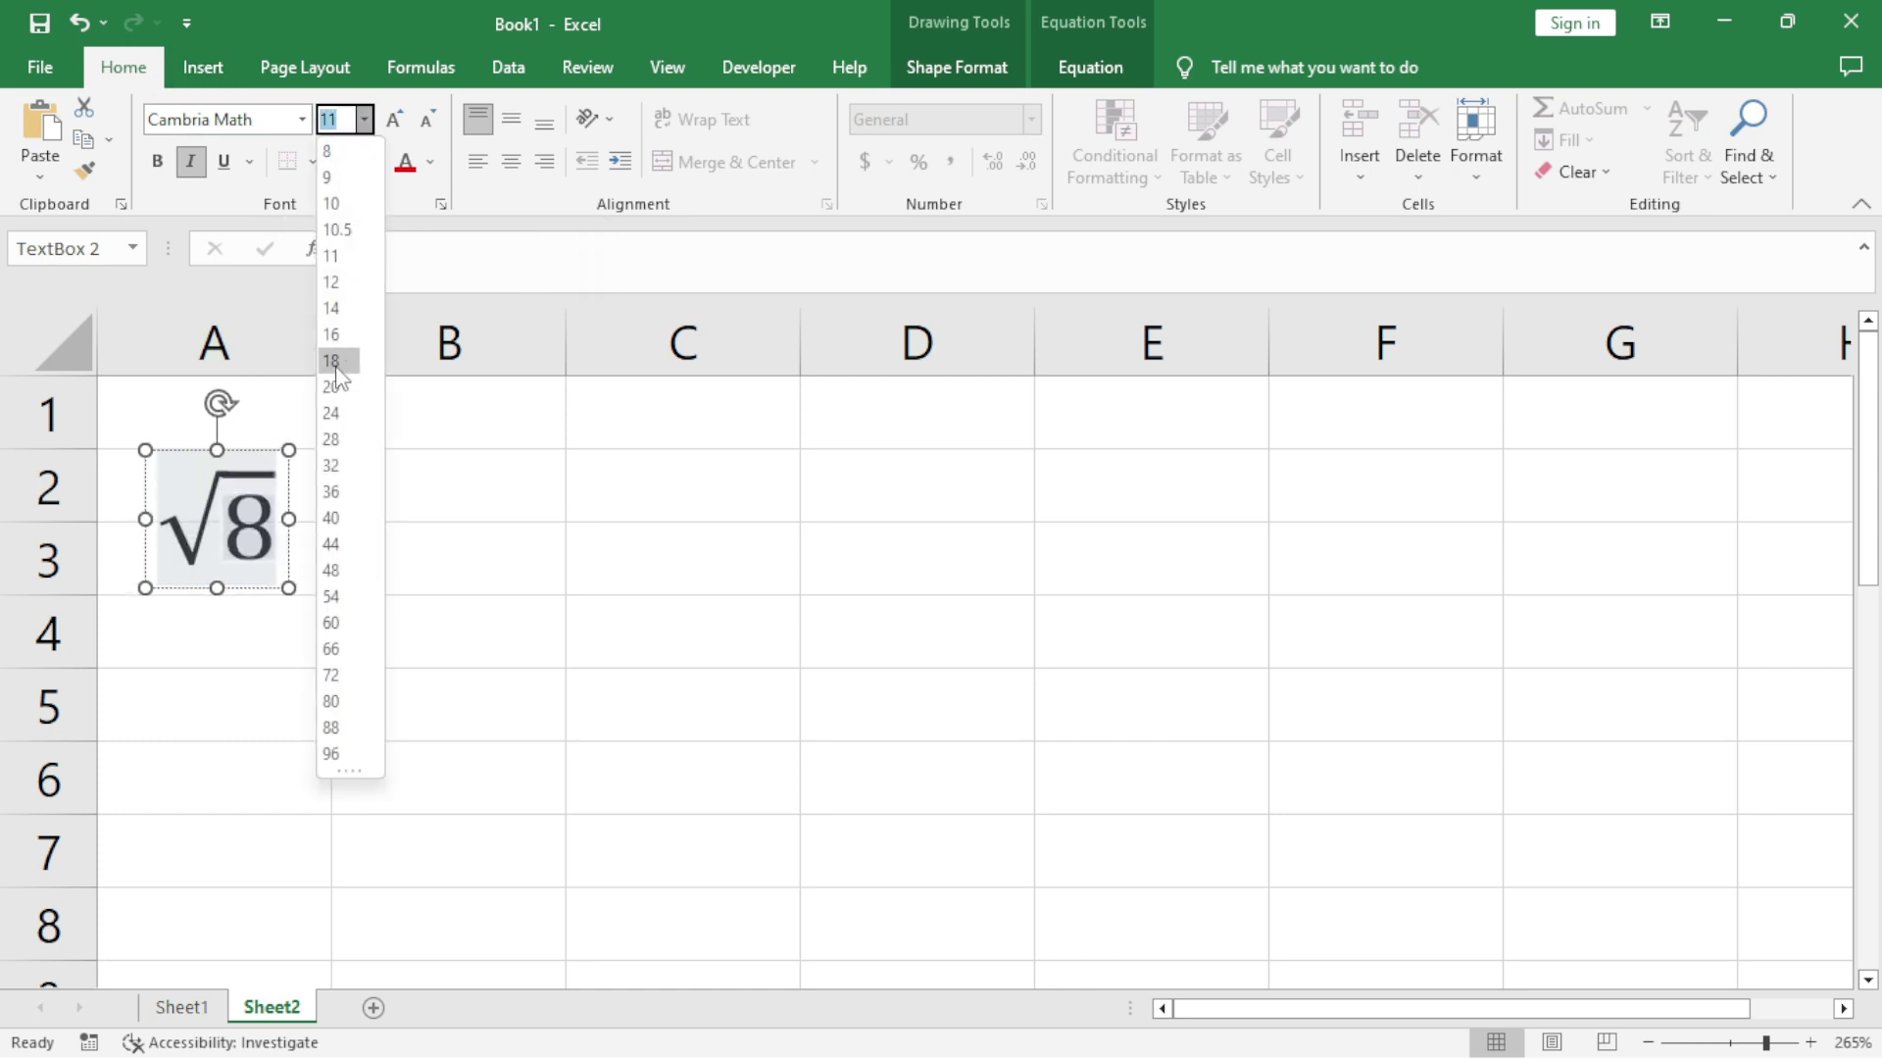
click(331, 360)
click(694, 633)
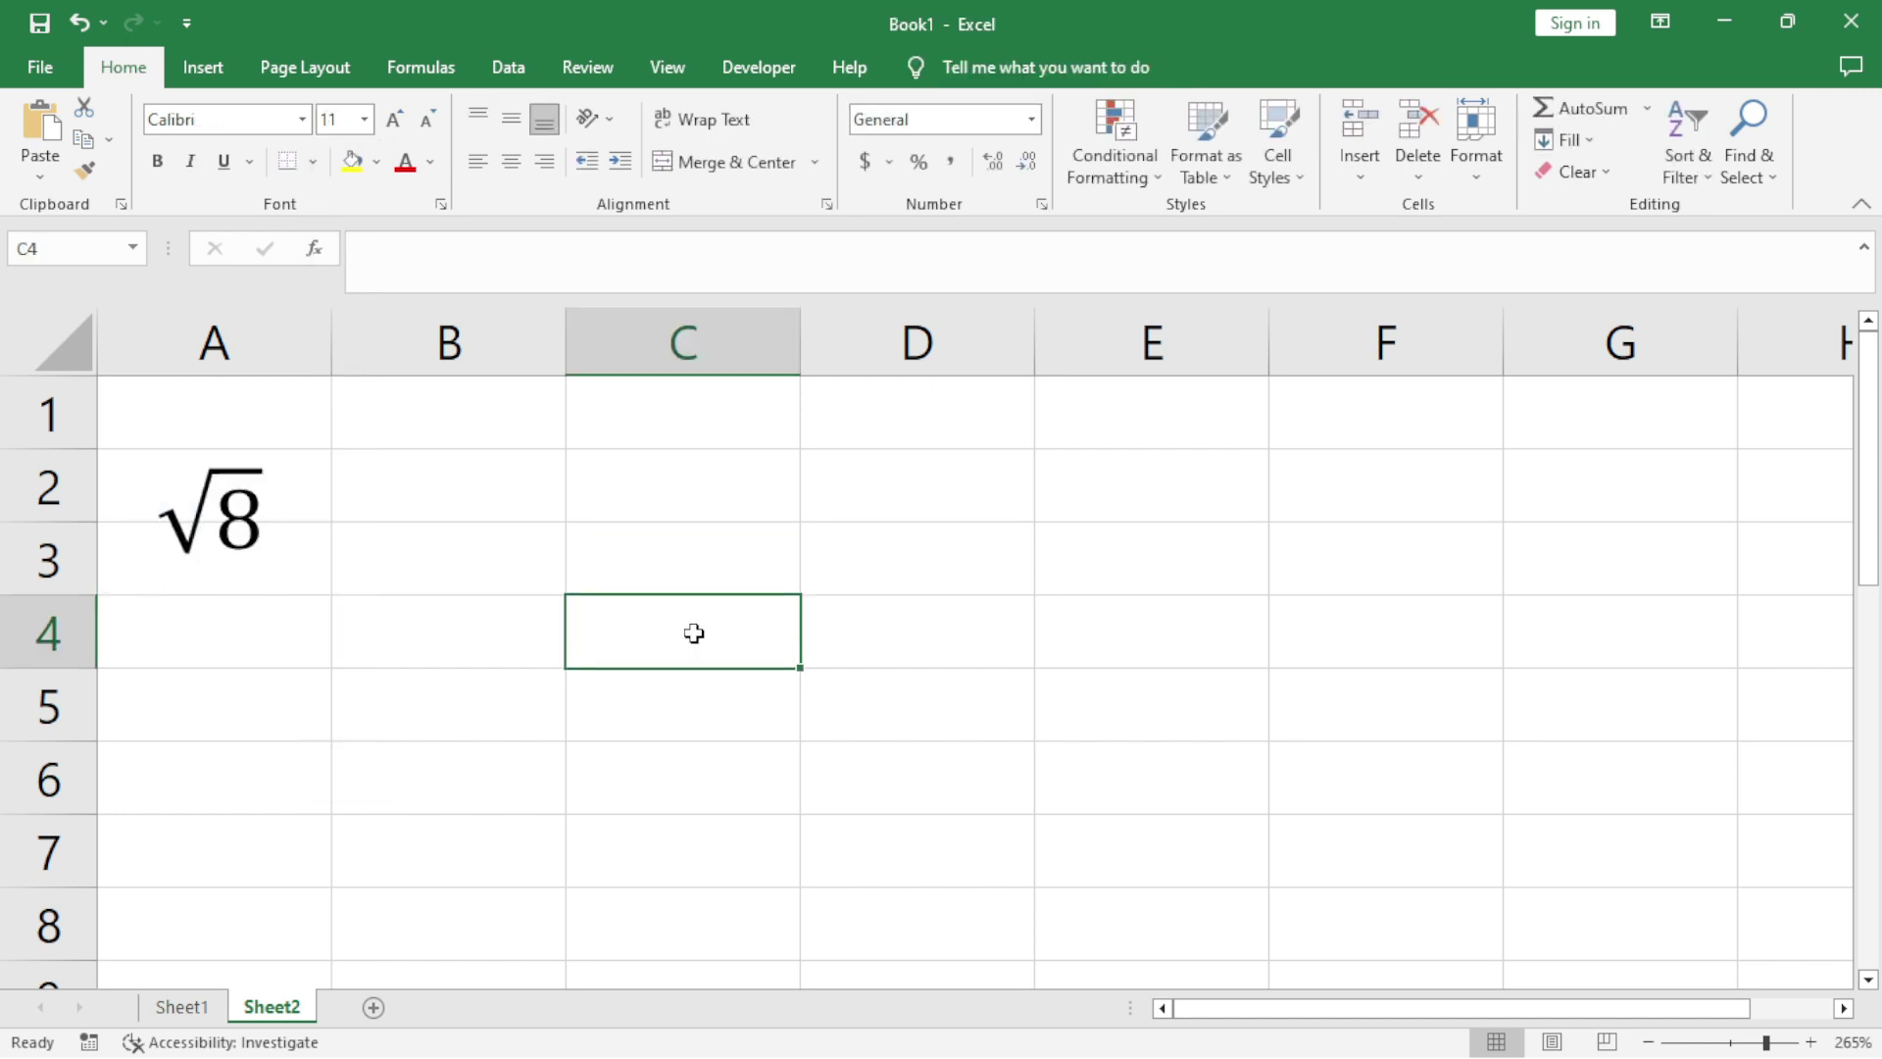
key(Right)
Step: Insert a new equation using the Radical With Degree template
click(203, 67)
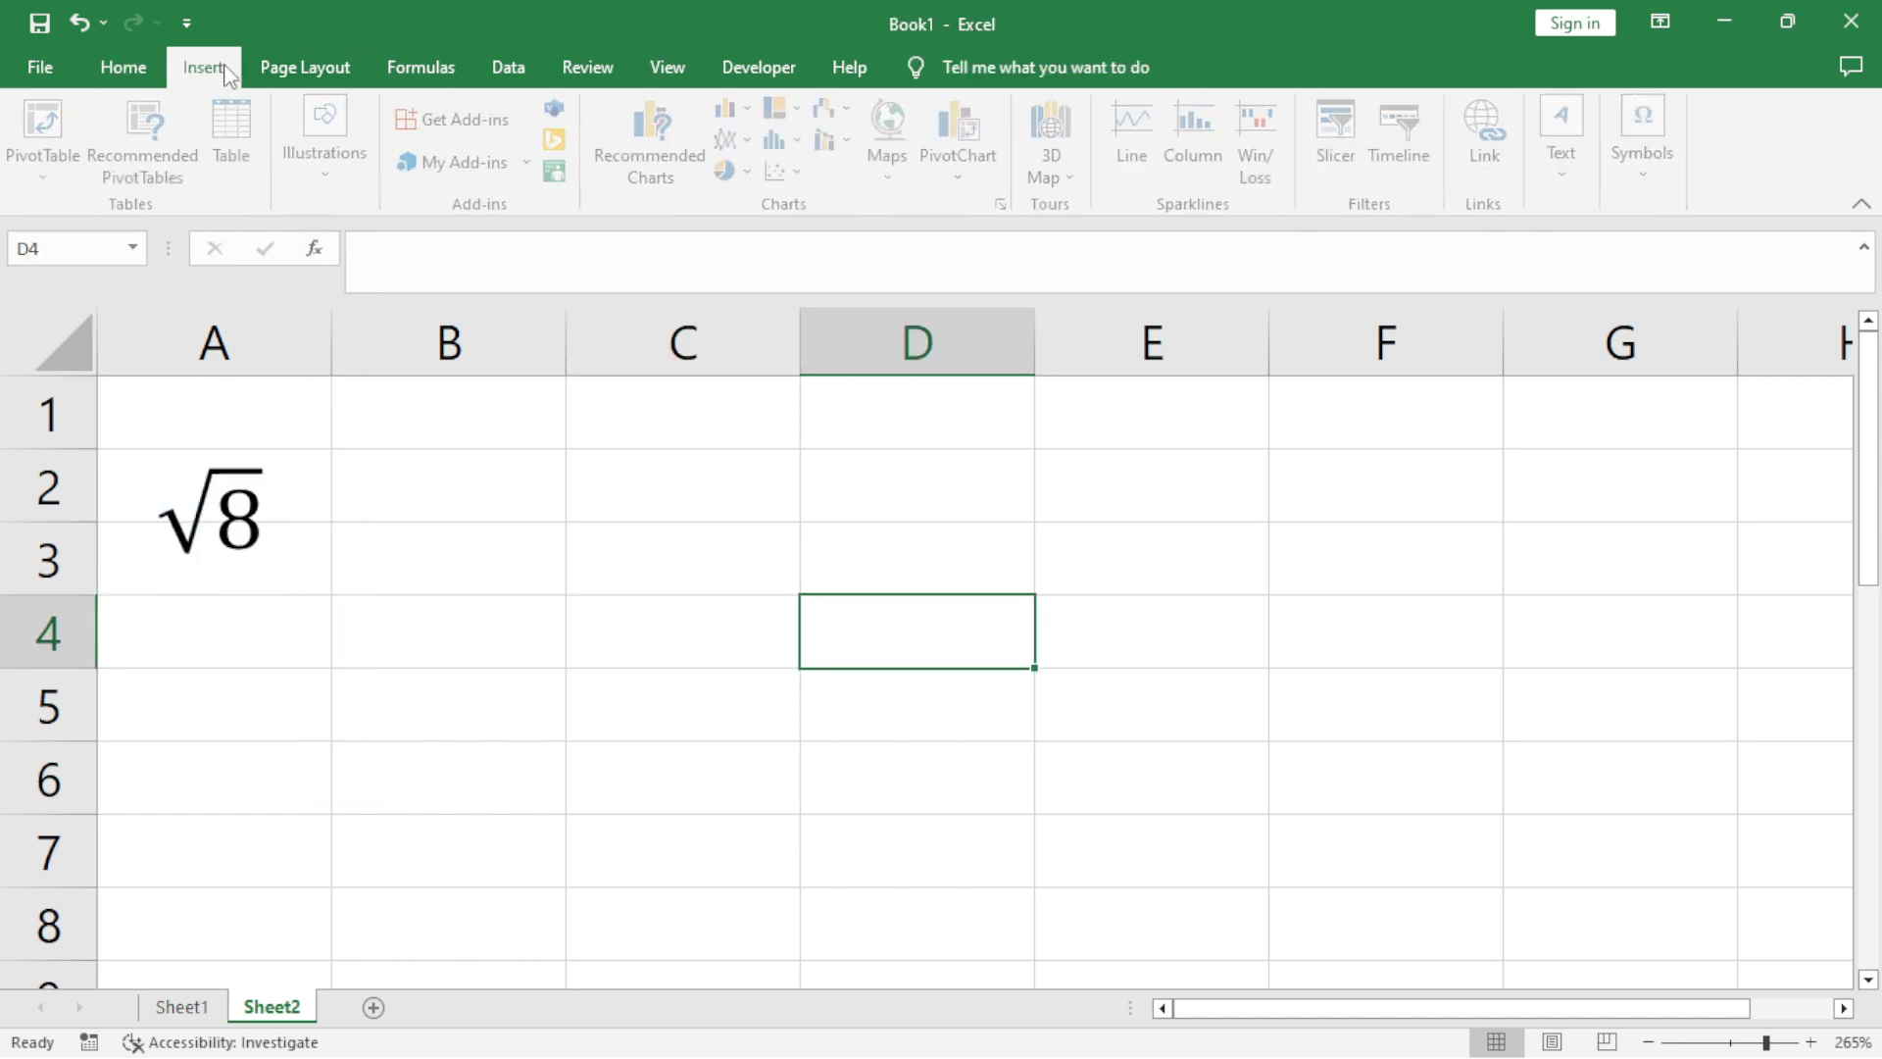
click(1651, 137)
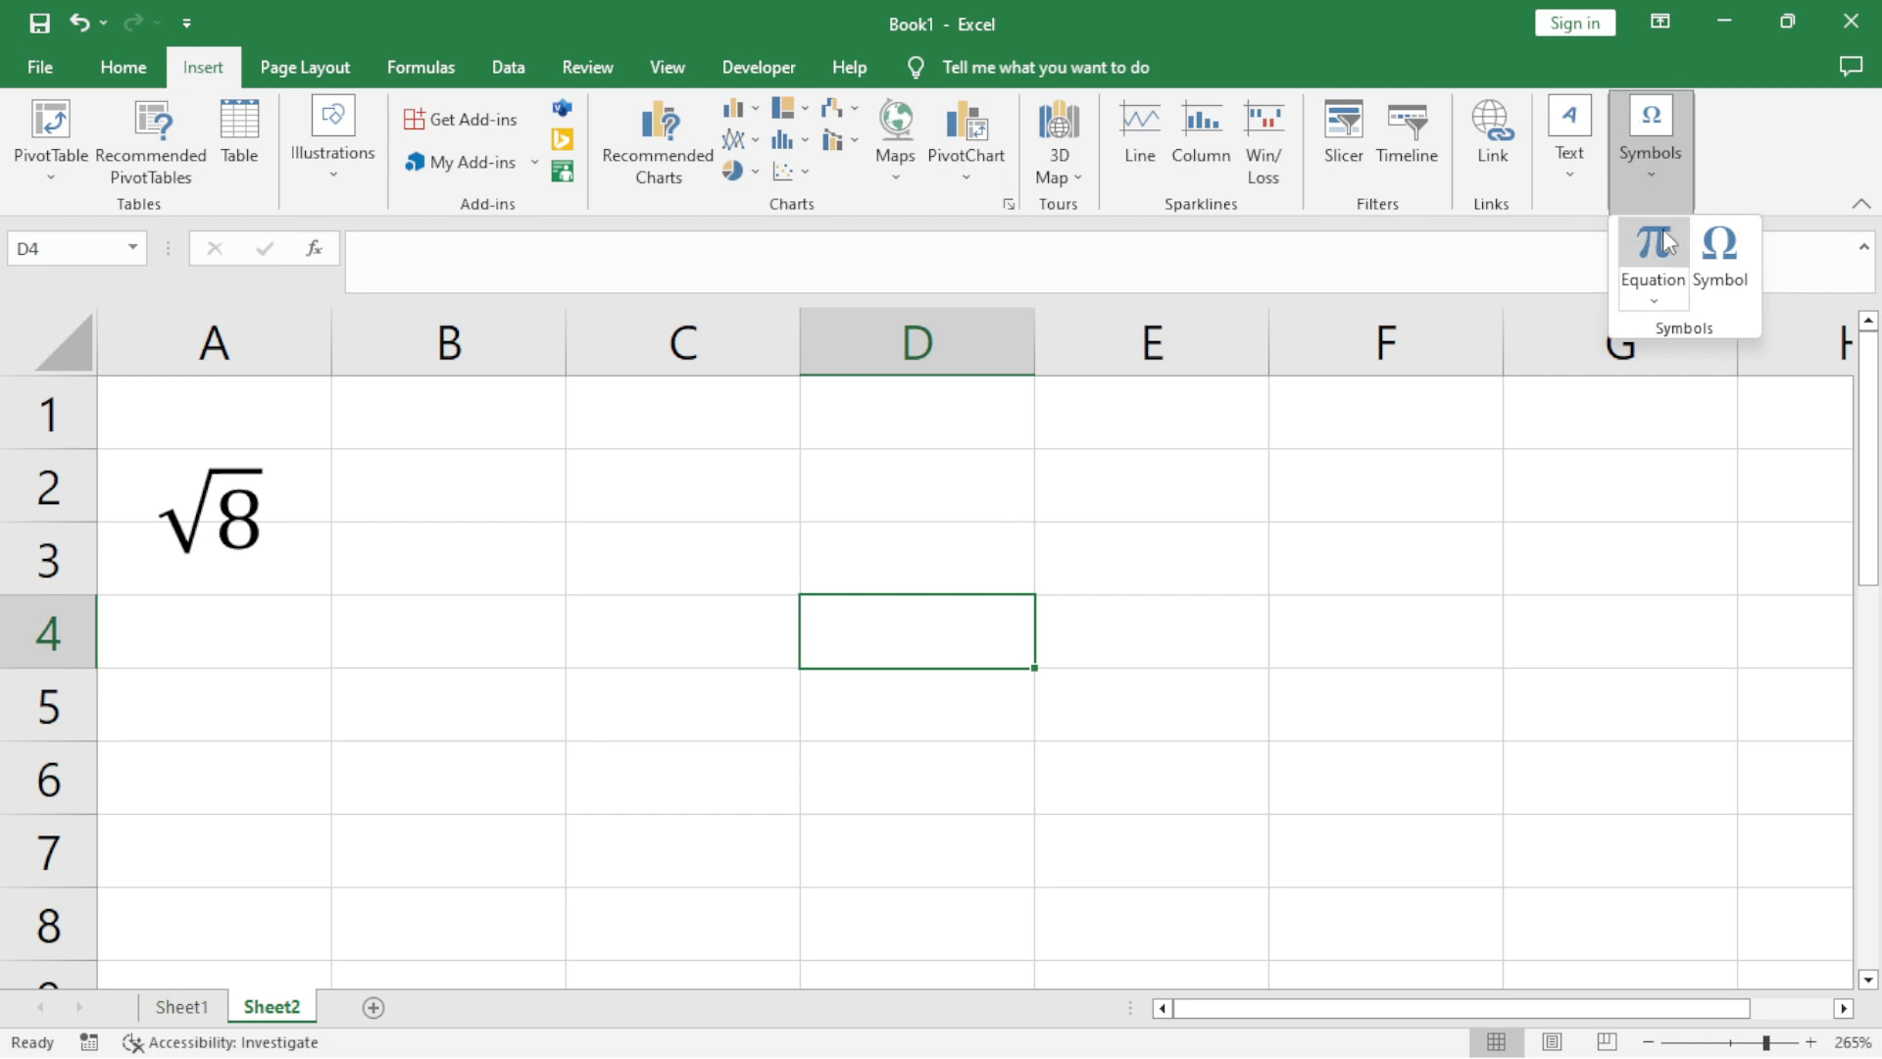
click(1654, 250)
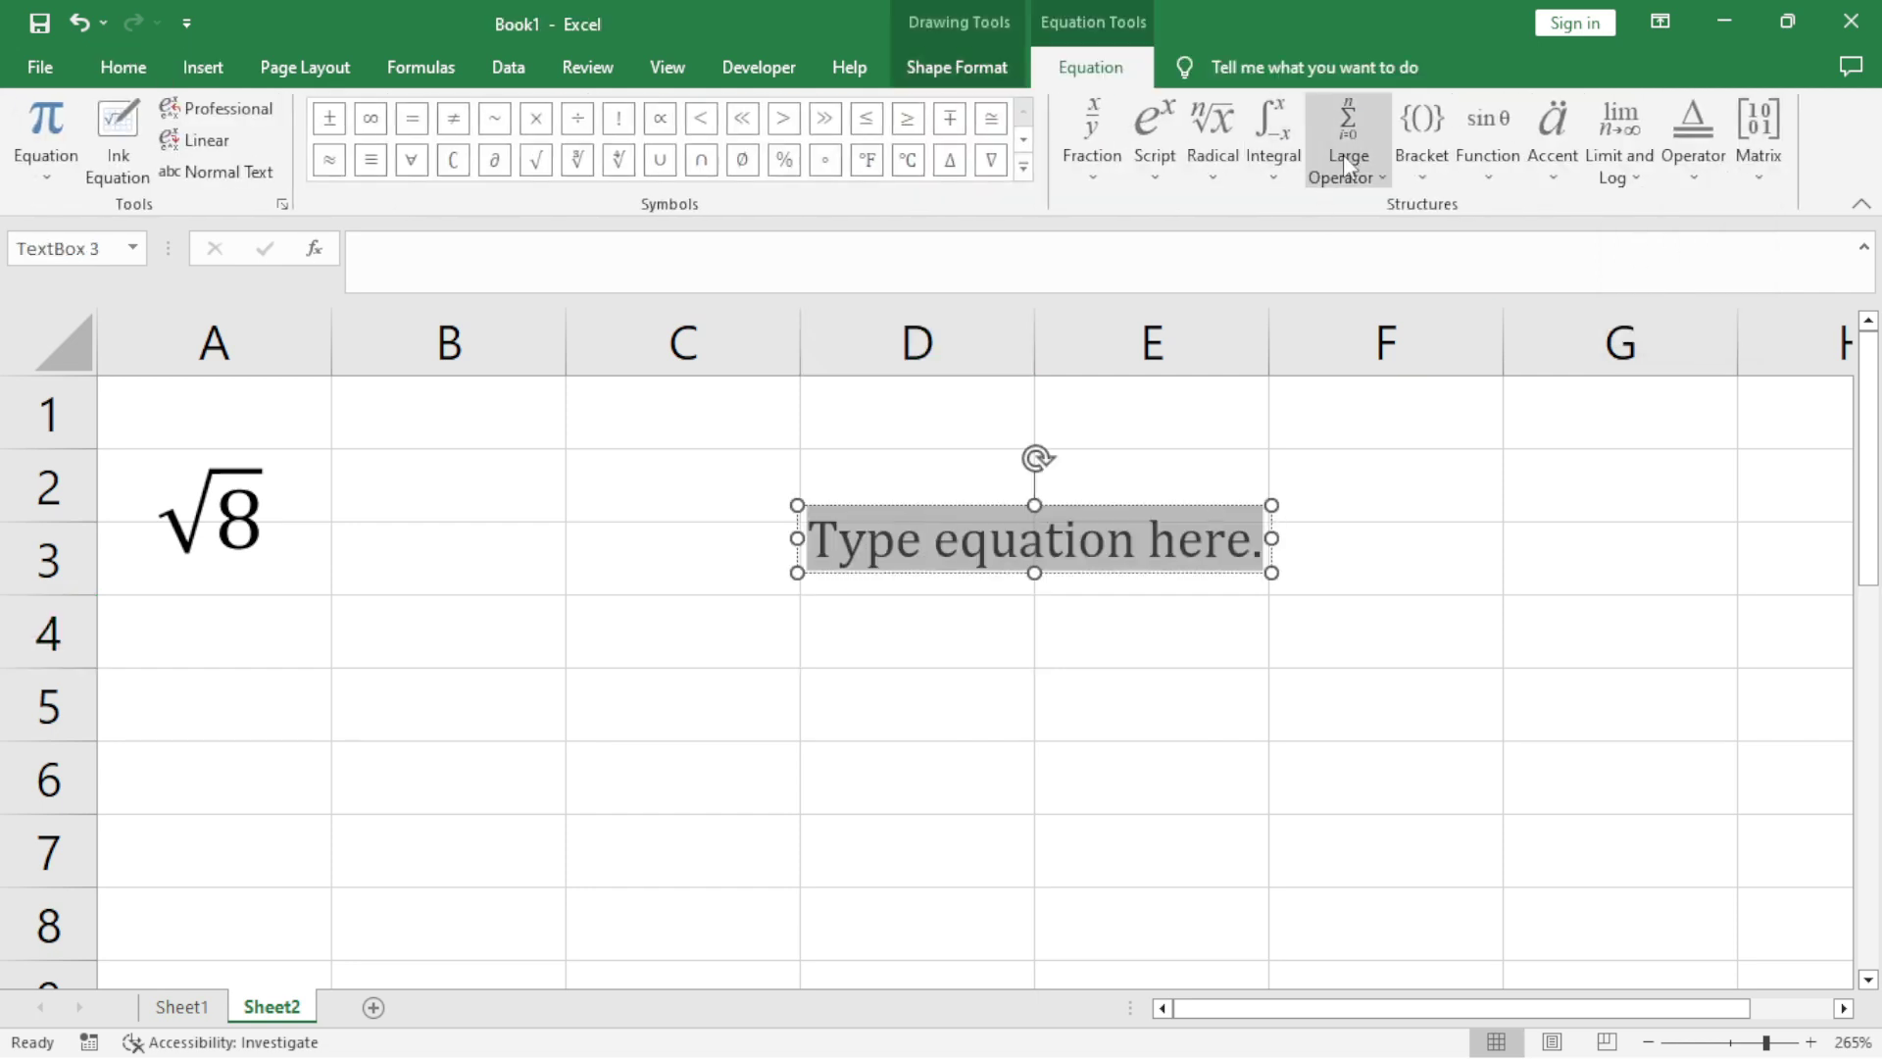
click(1224, 154)
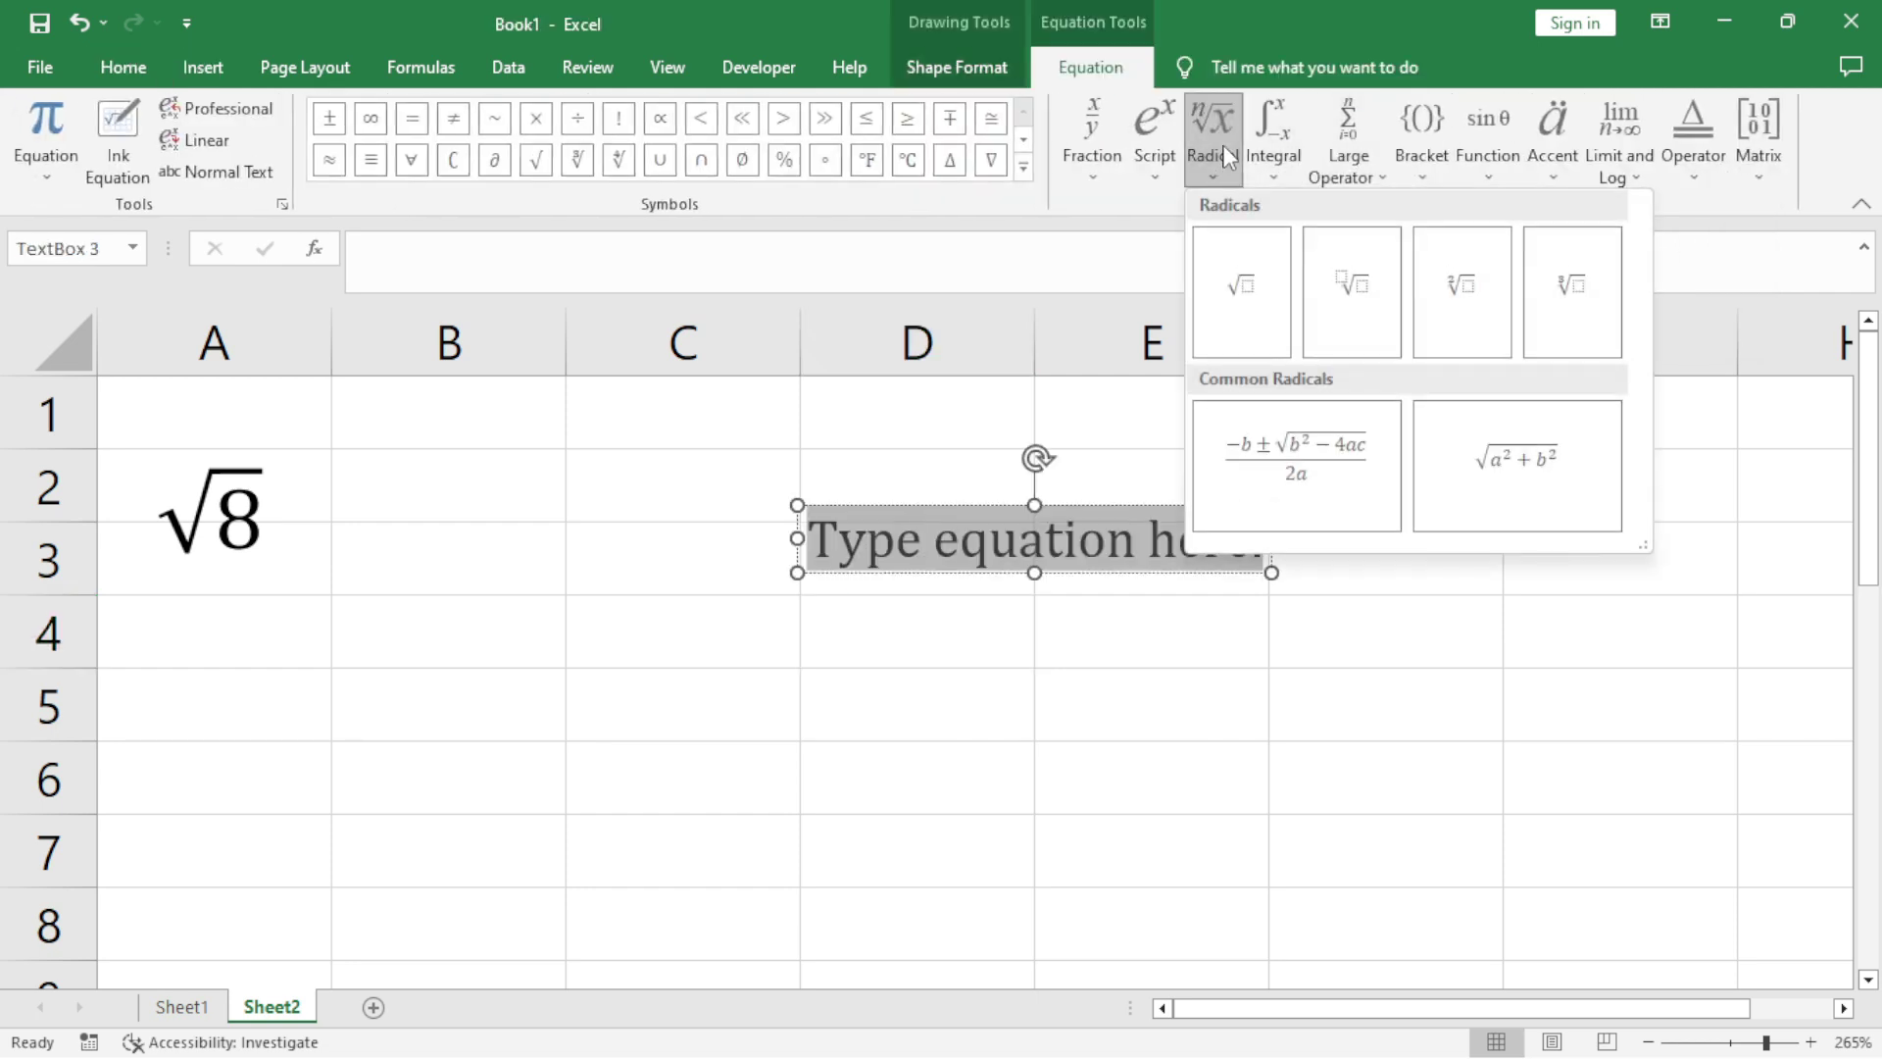
click(1362, 292)
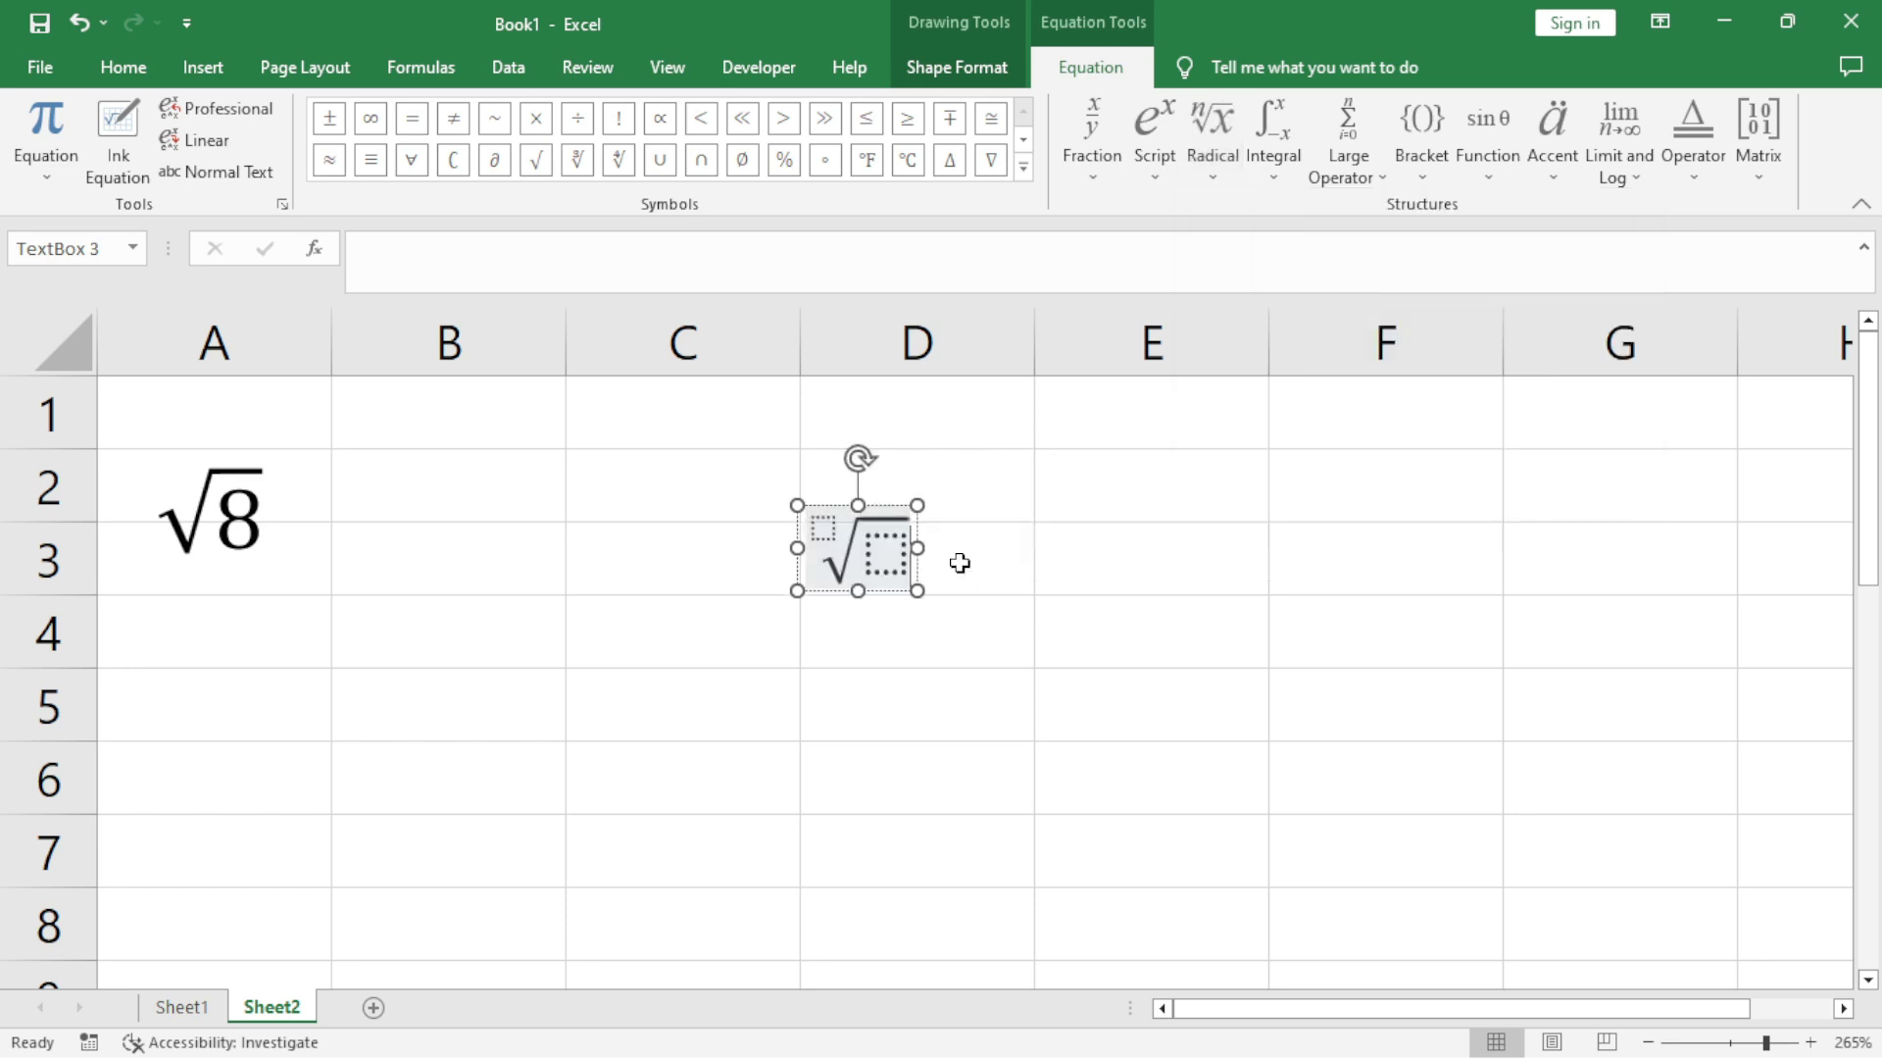
Step: Fill in 125 under the root and degree 3, then drag ∛125 below √8 to A4
click(885, 561)
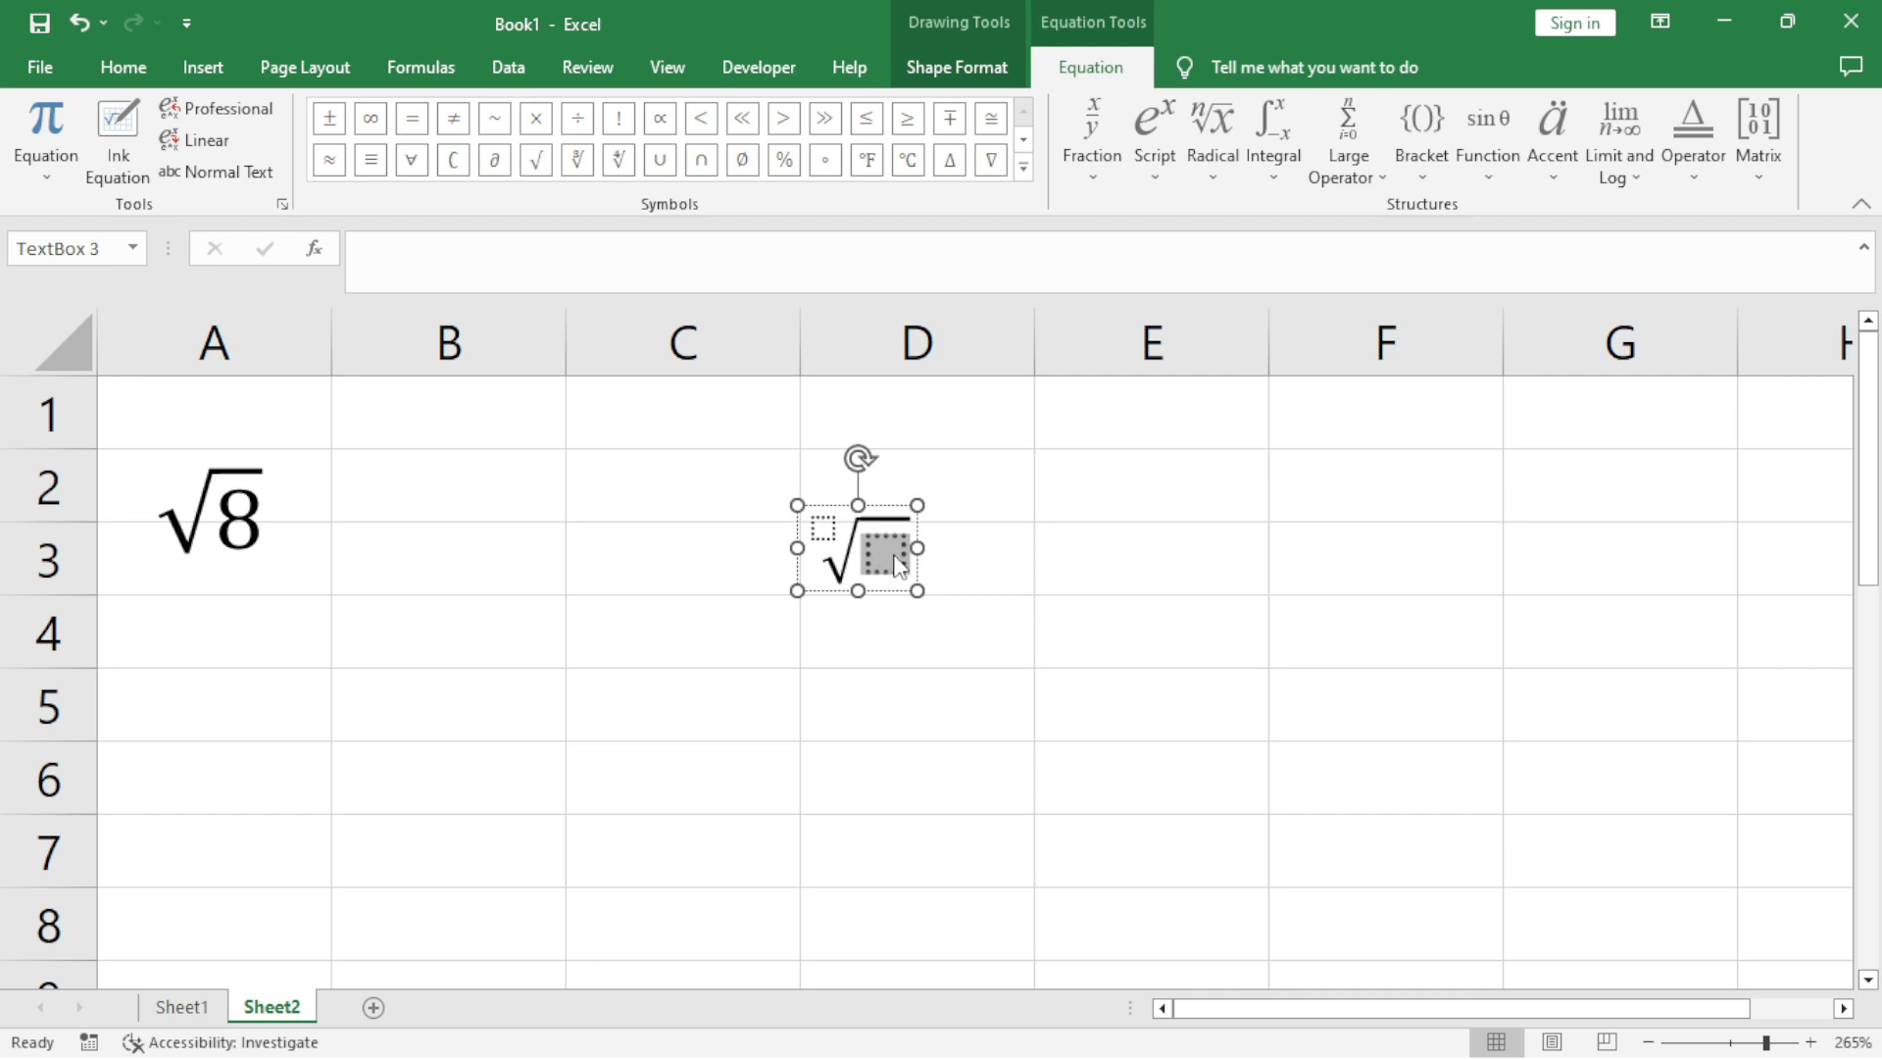
text(125)
click(824, 529)
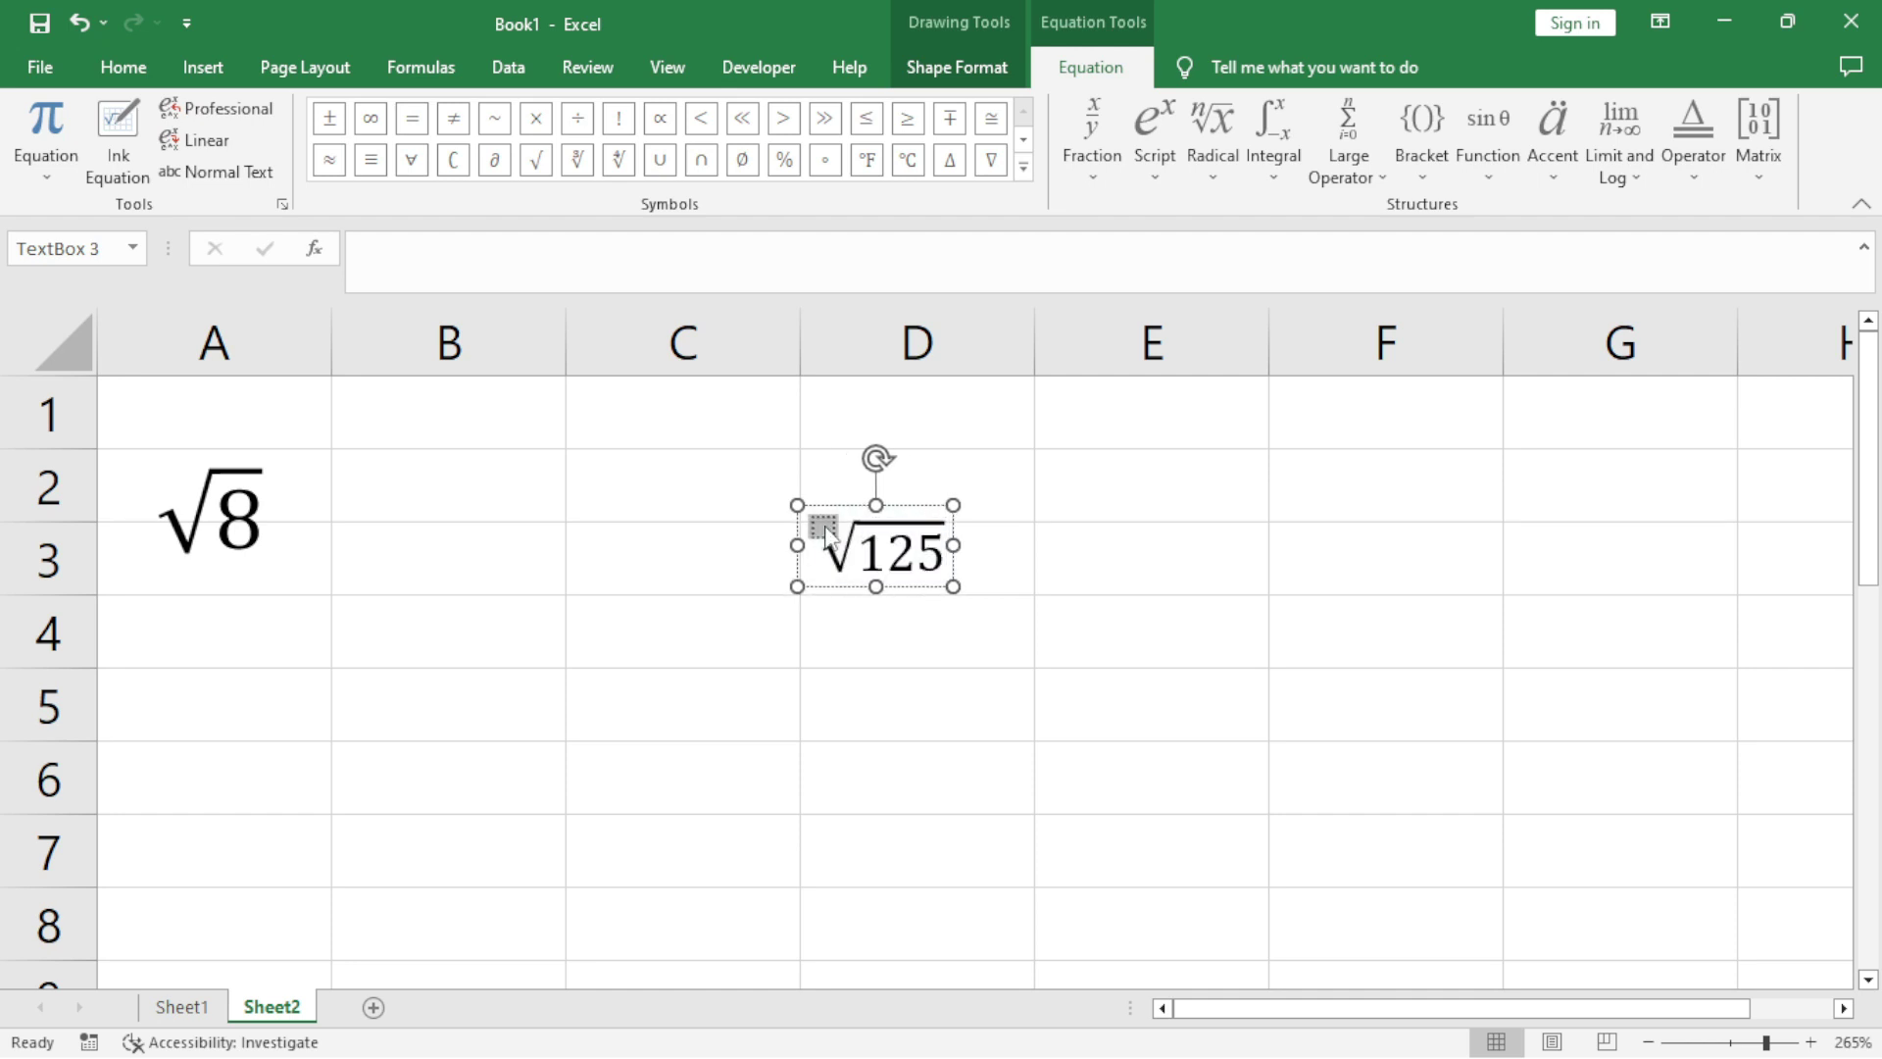
text(3)
click(1168, 618)
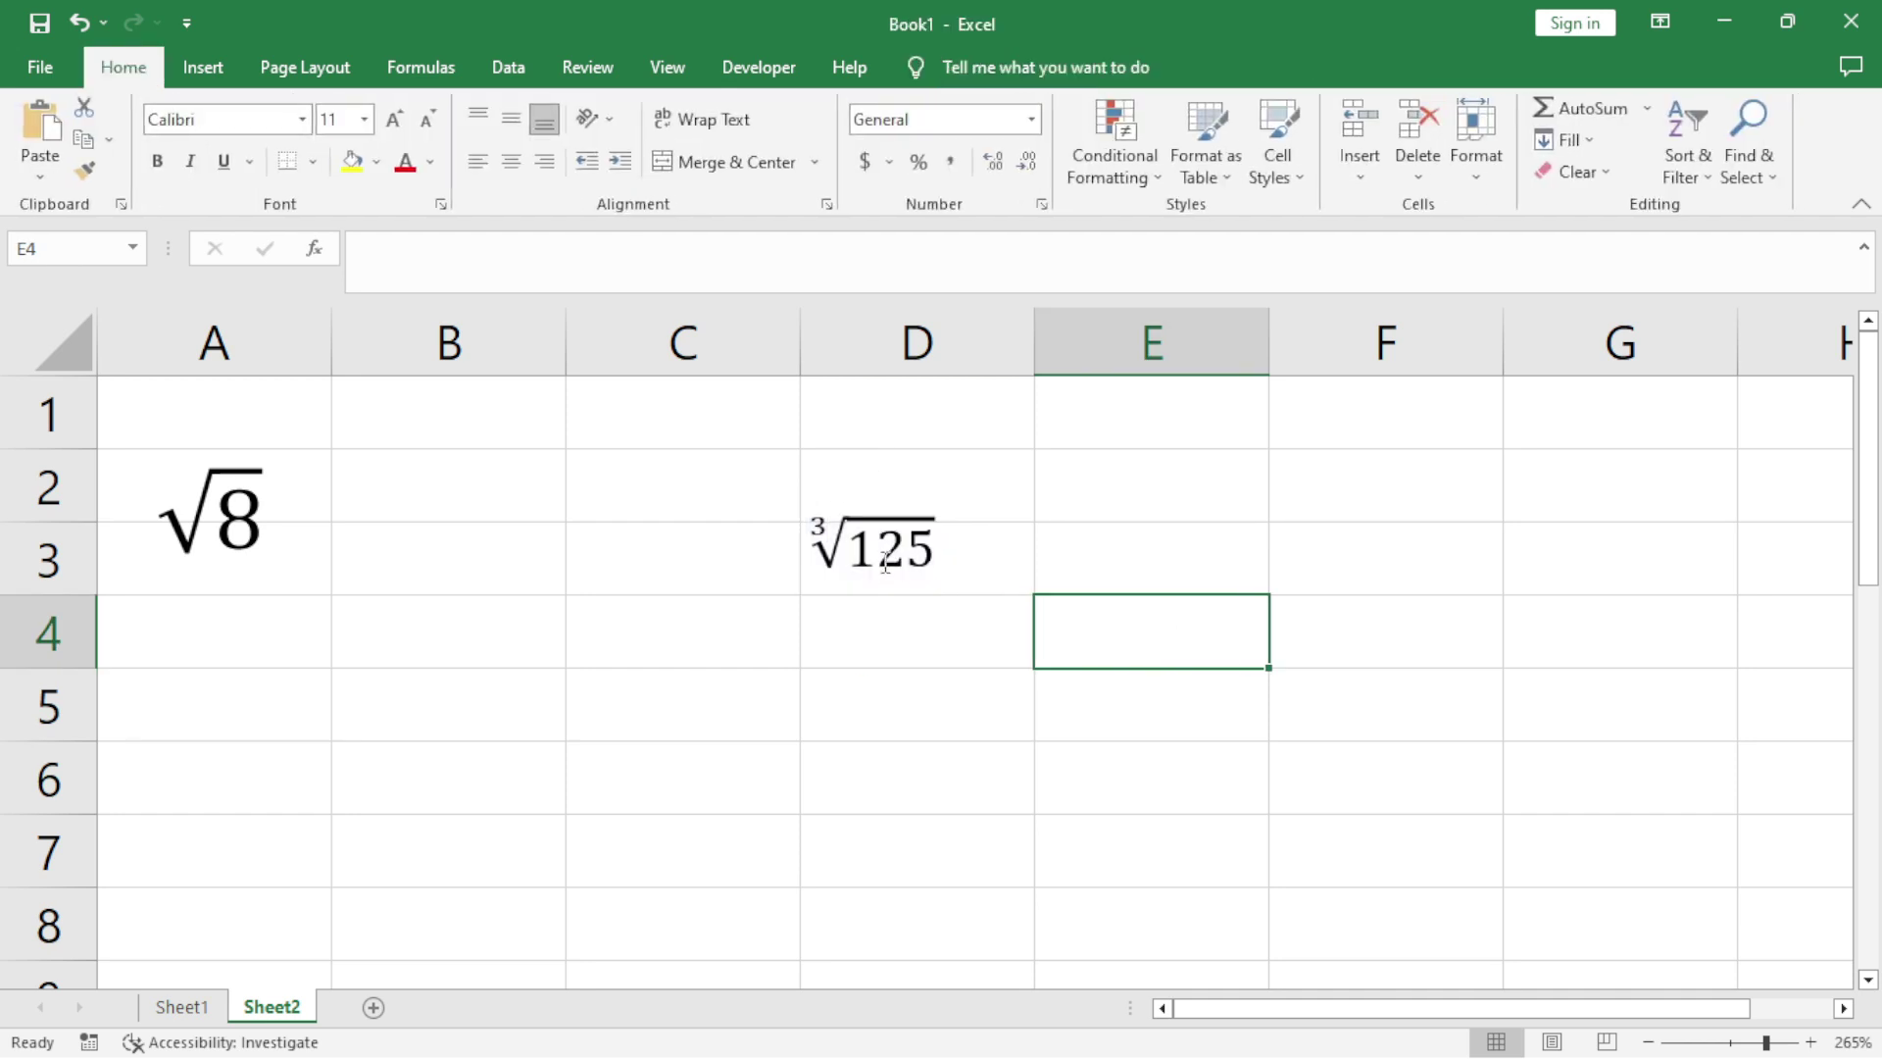
click(793, 516)
mouse_move(794, 516)
mouse_down()
mouse_move(536, 530)
mouse_move(218, 617)
mouse_up()
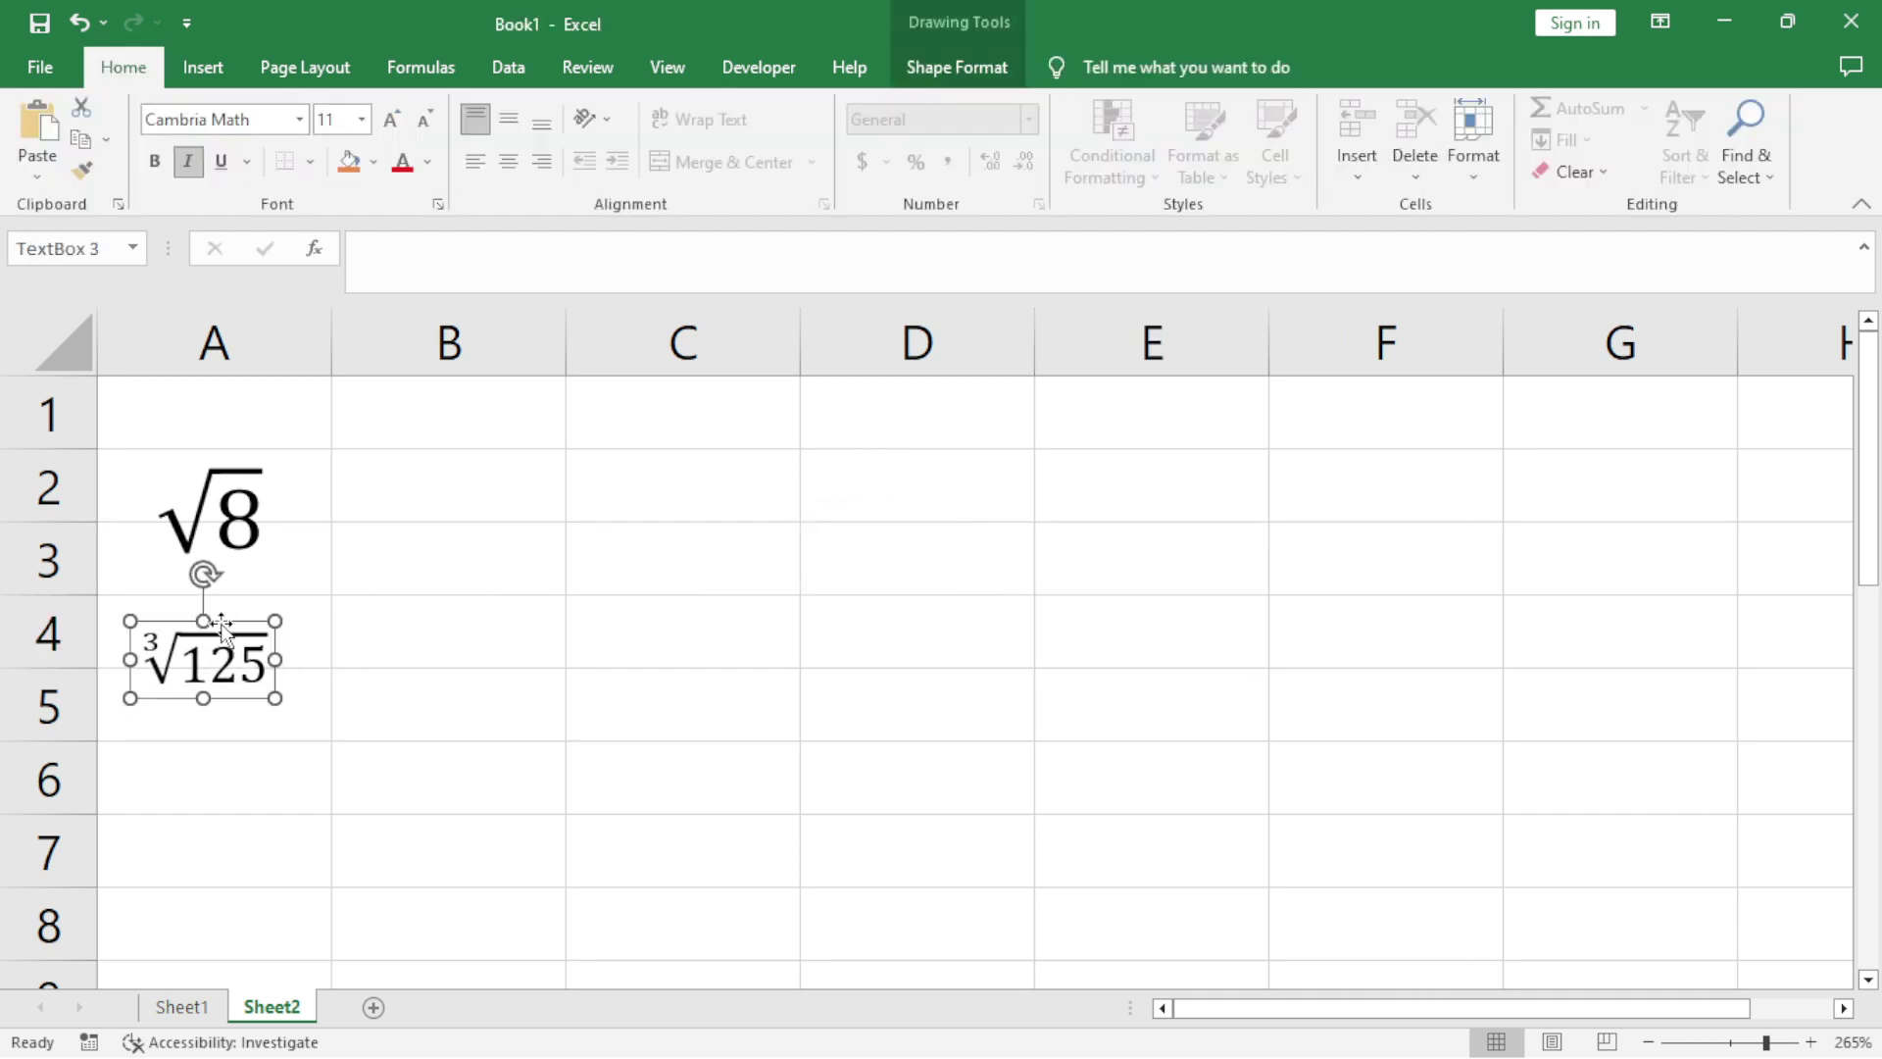
Step: Set the ∛125 equation's font size to 18, then bring up Insert > Symbols equation choices
click(363, 119)
click(329, 361)
click(929, 684)
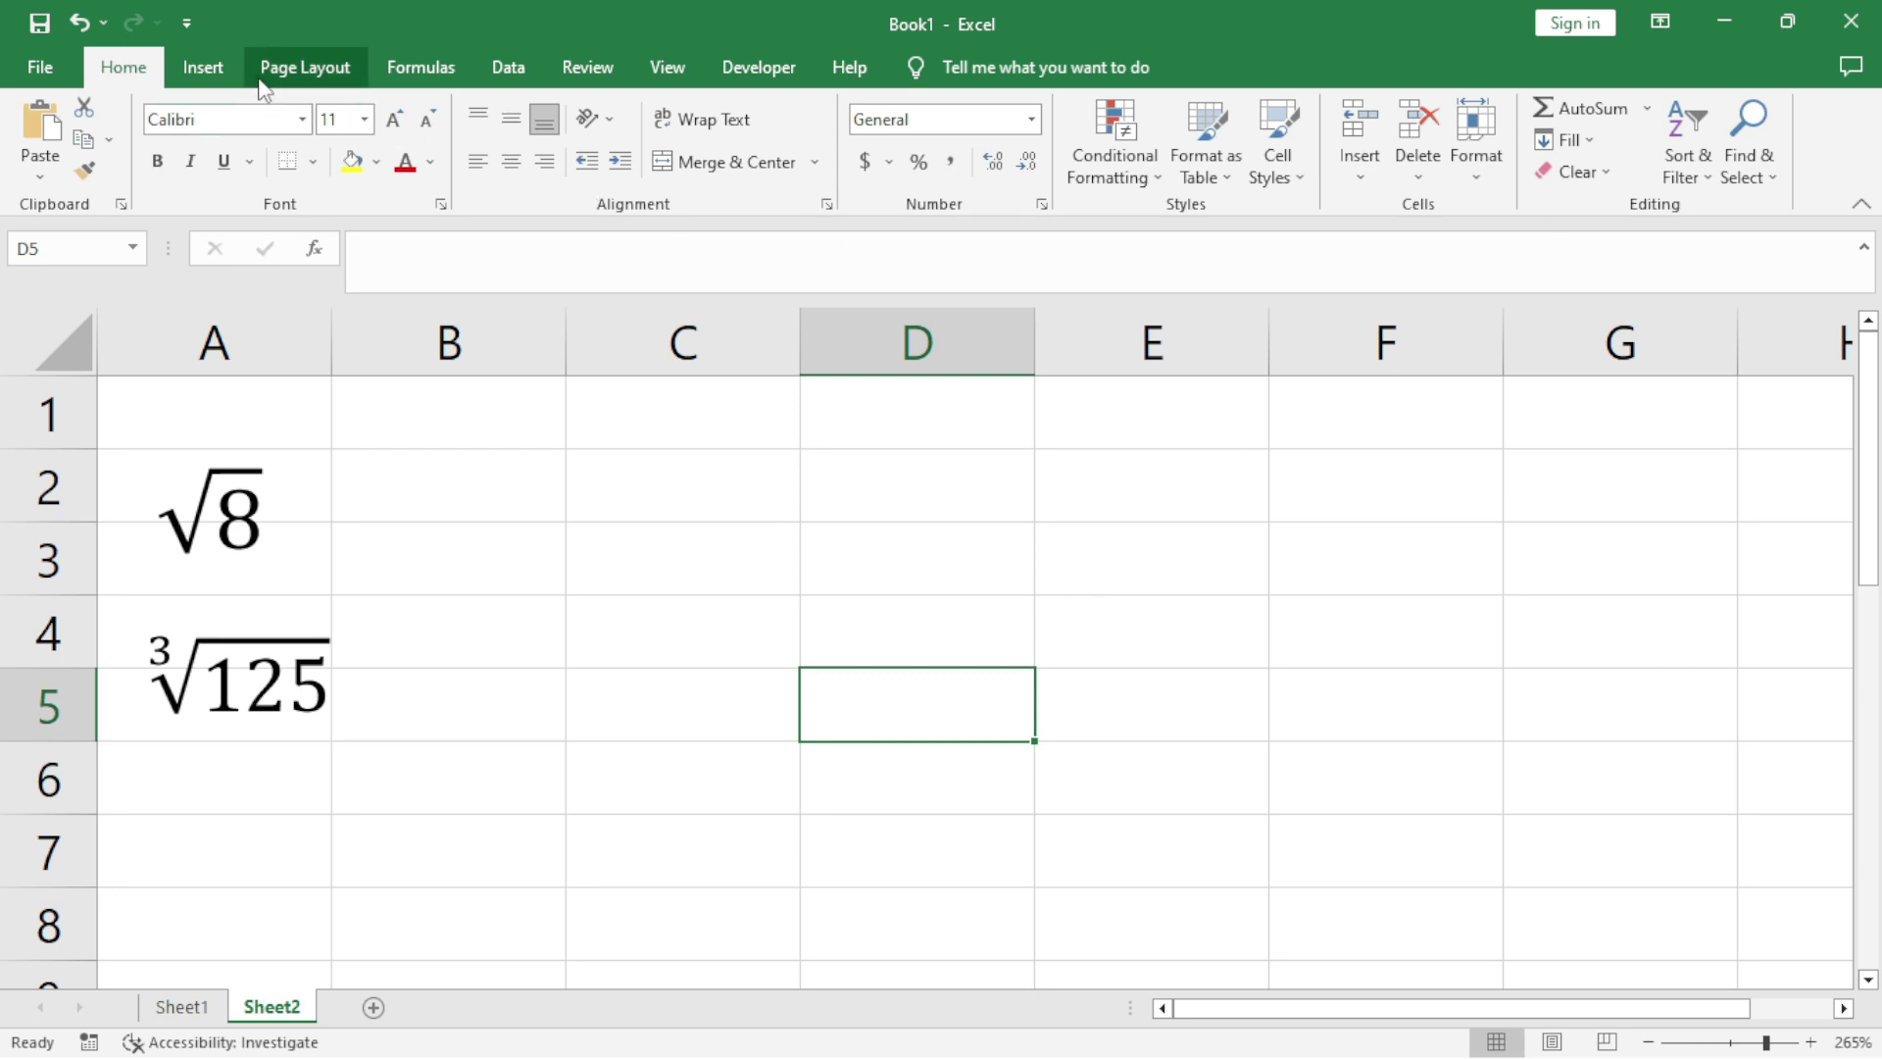
click(203, 67)
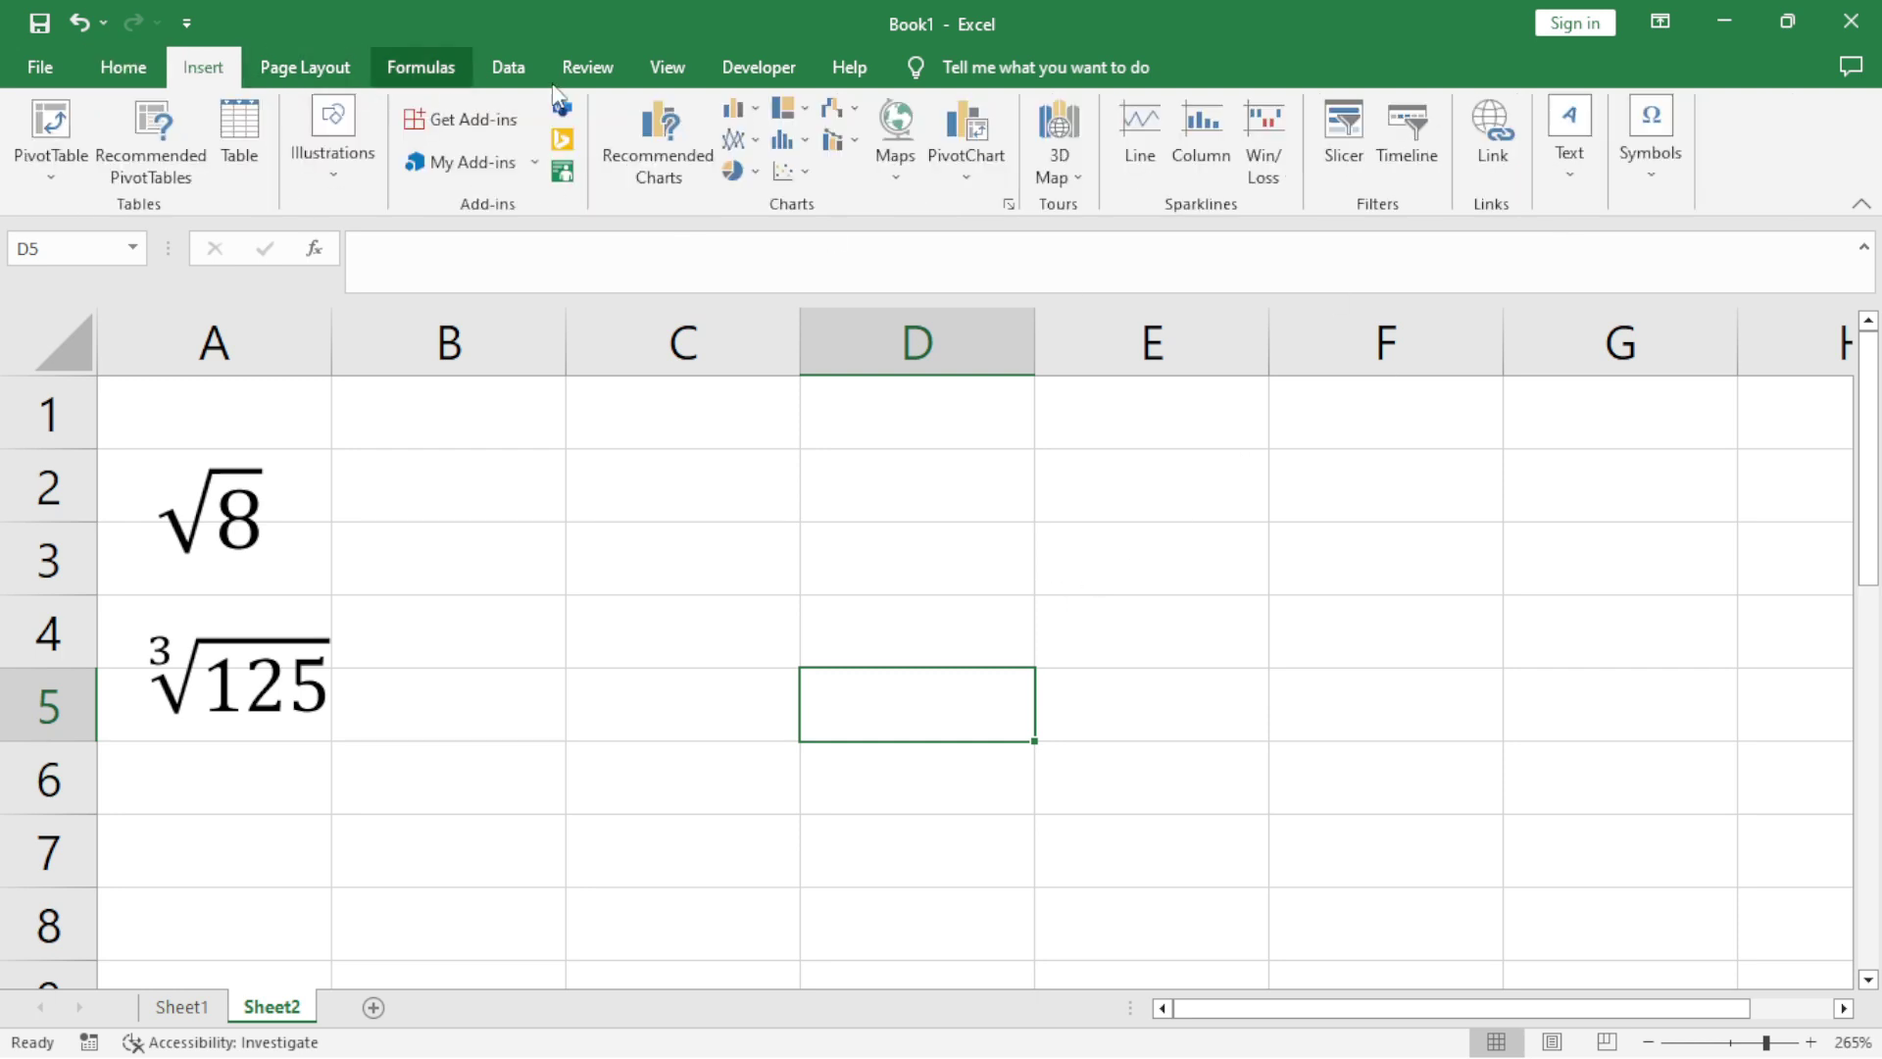
click(1650, 180)
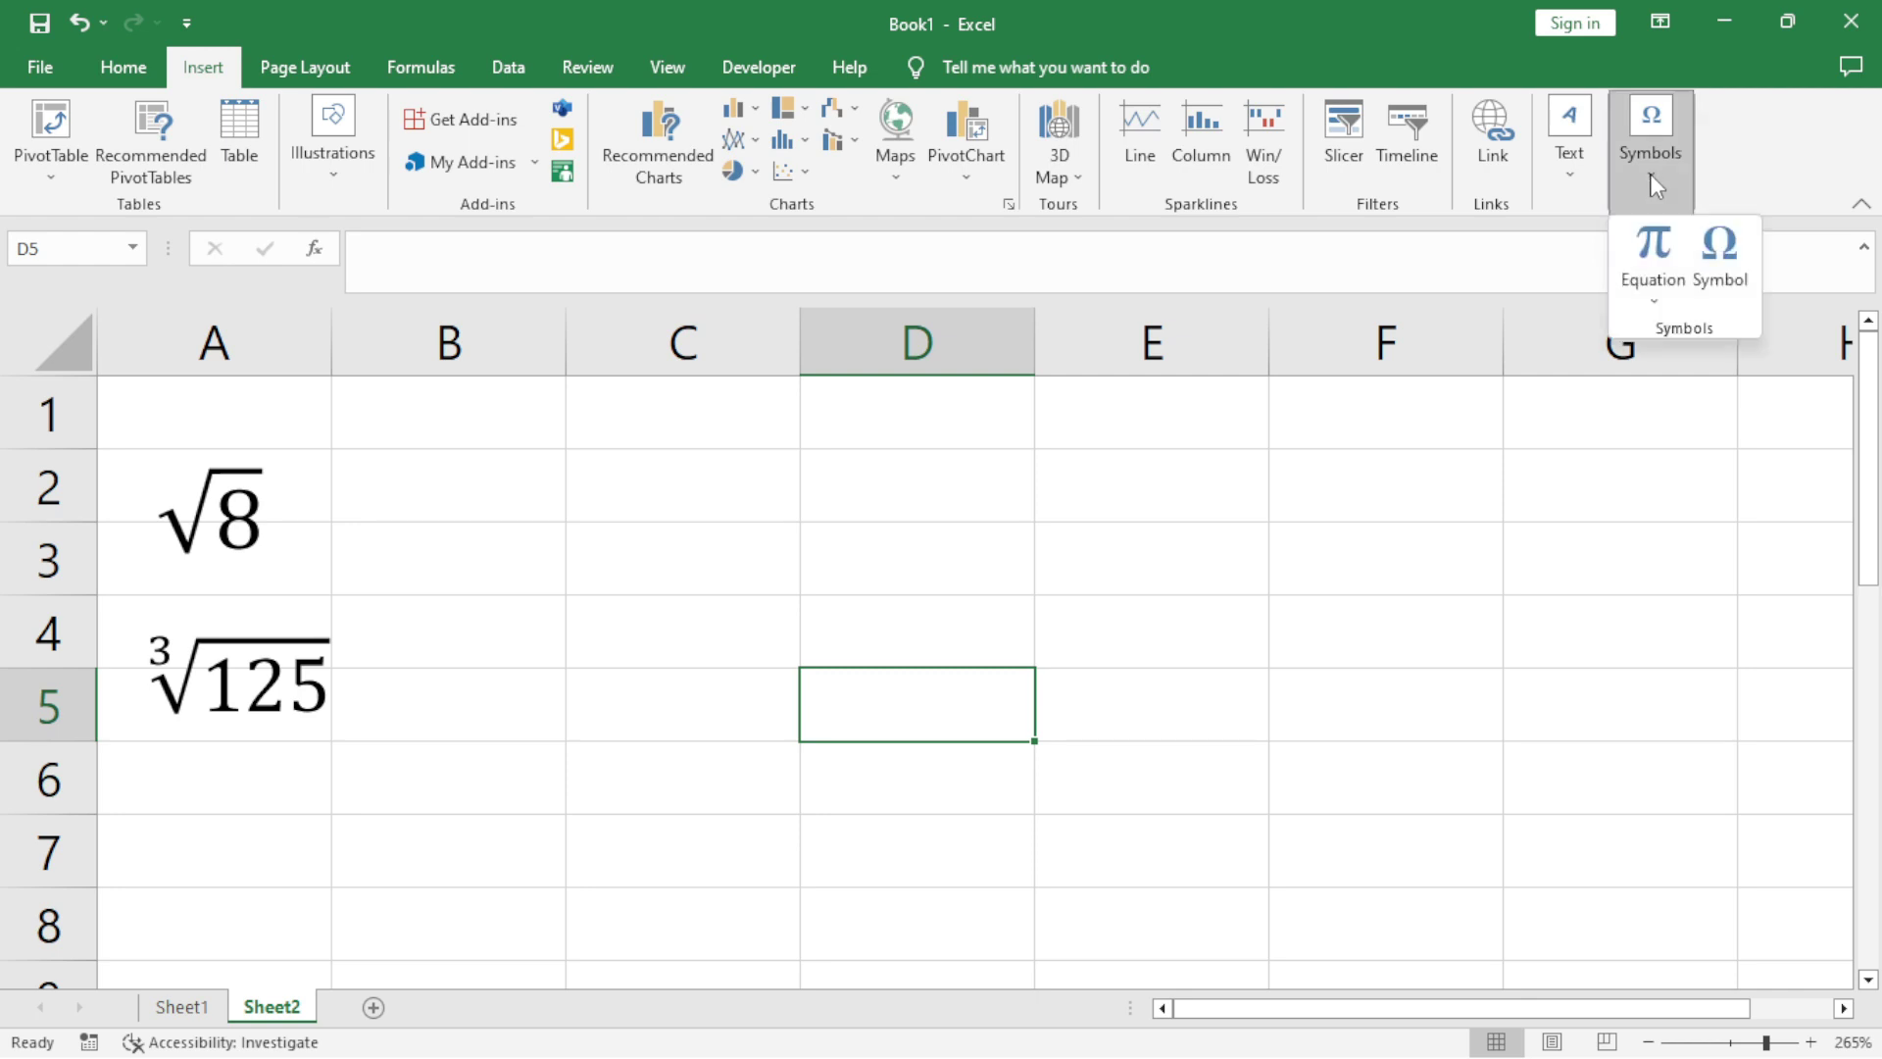
Step: Handwrite ∛8 in Ink Equation and insert it as a new equation on Sheet2
click(1647, 247)
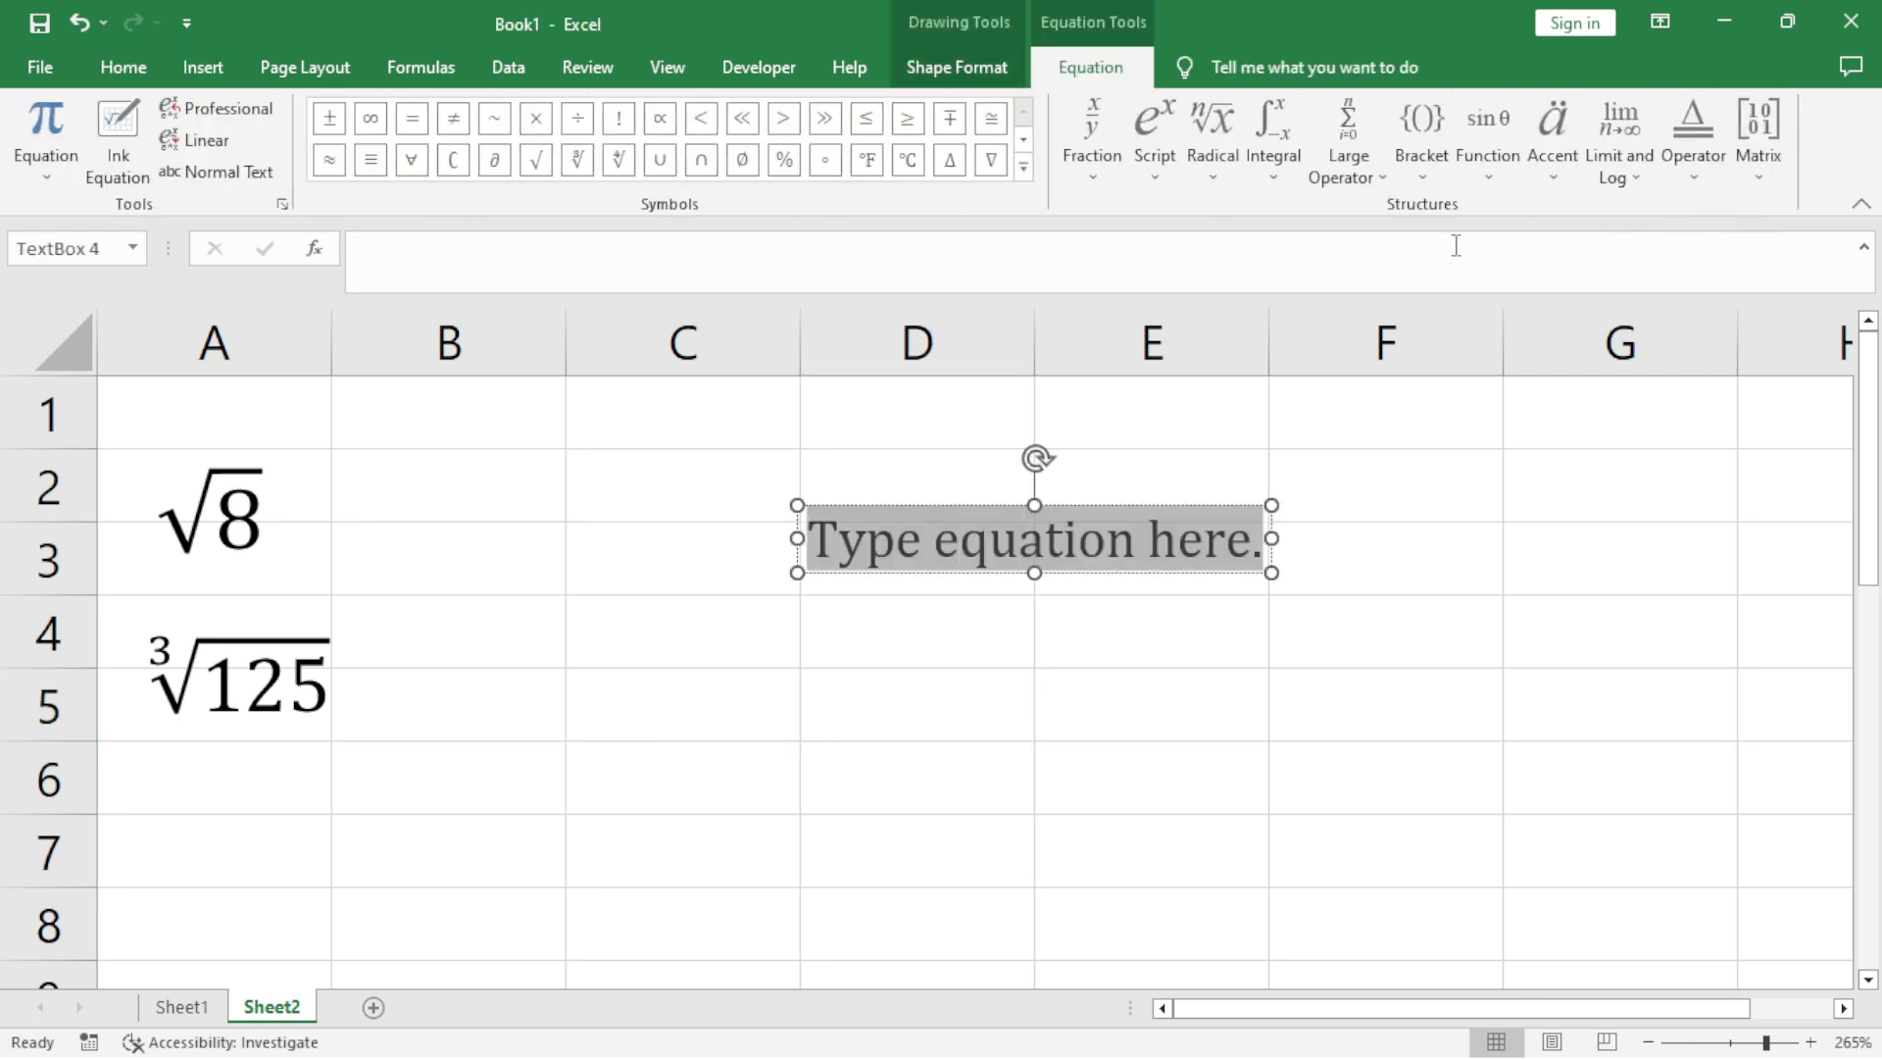
click(131, 117)
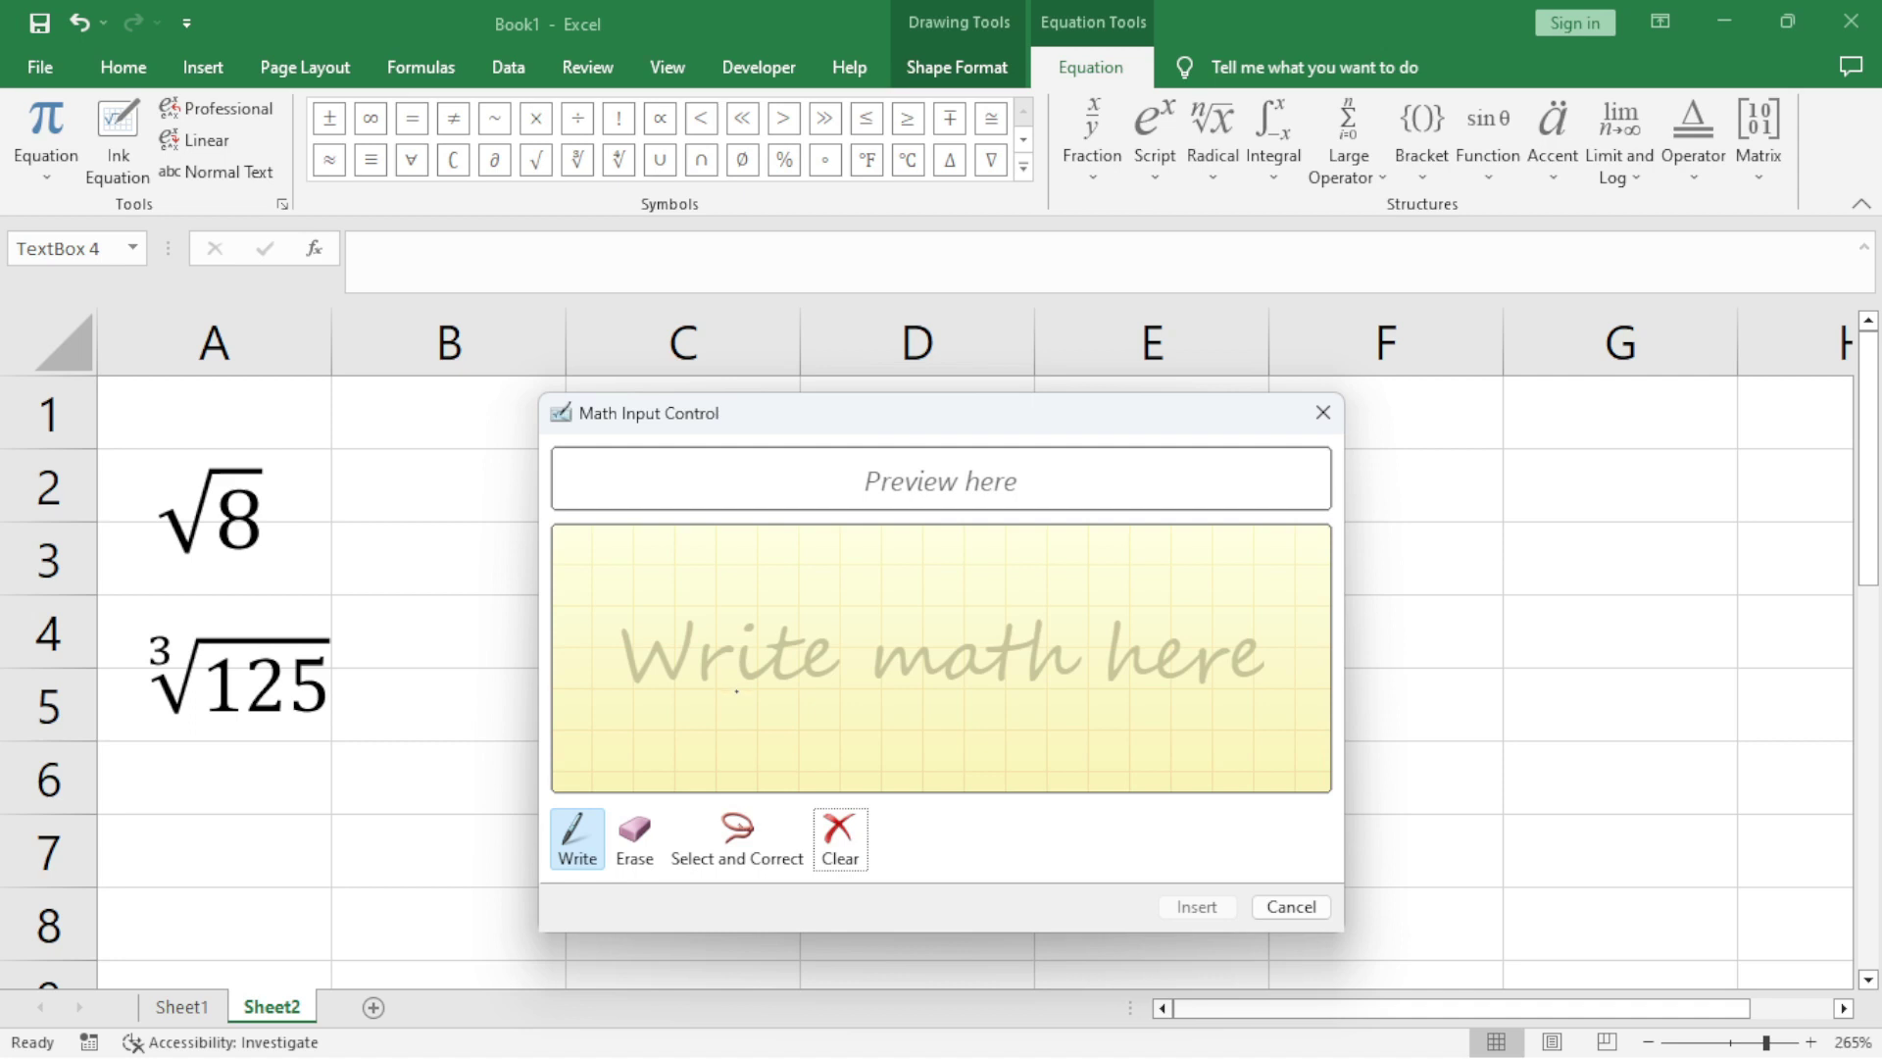
mouse_move(736, 691)
mouse_down()
mouse_move(762, 637)
mouse_move(890, 632)
mouse_up()
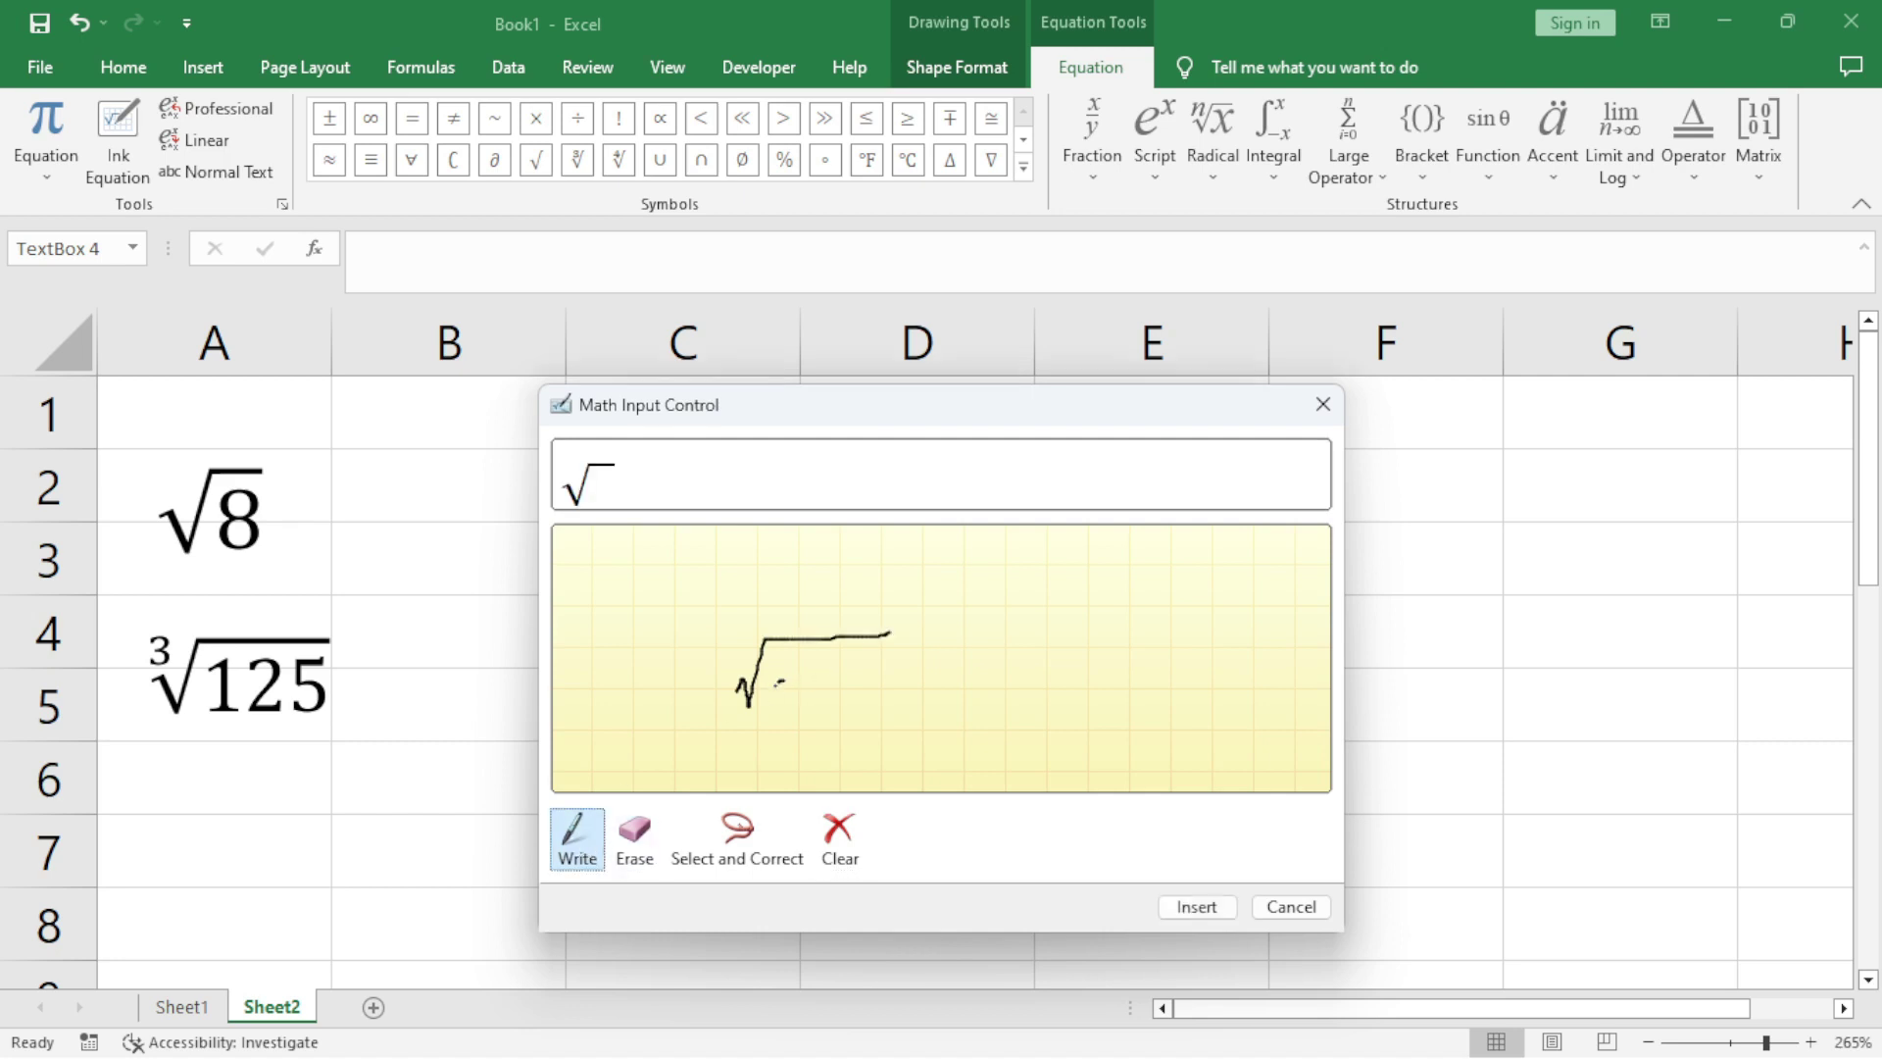
drag(782, 680, 790, 692)
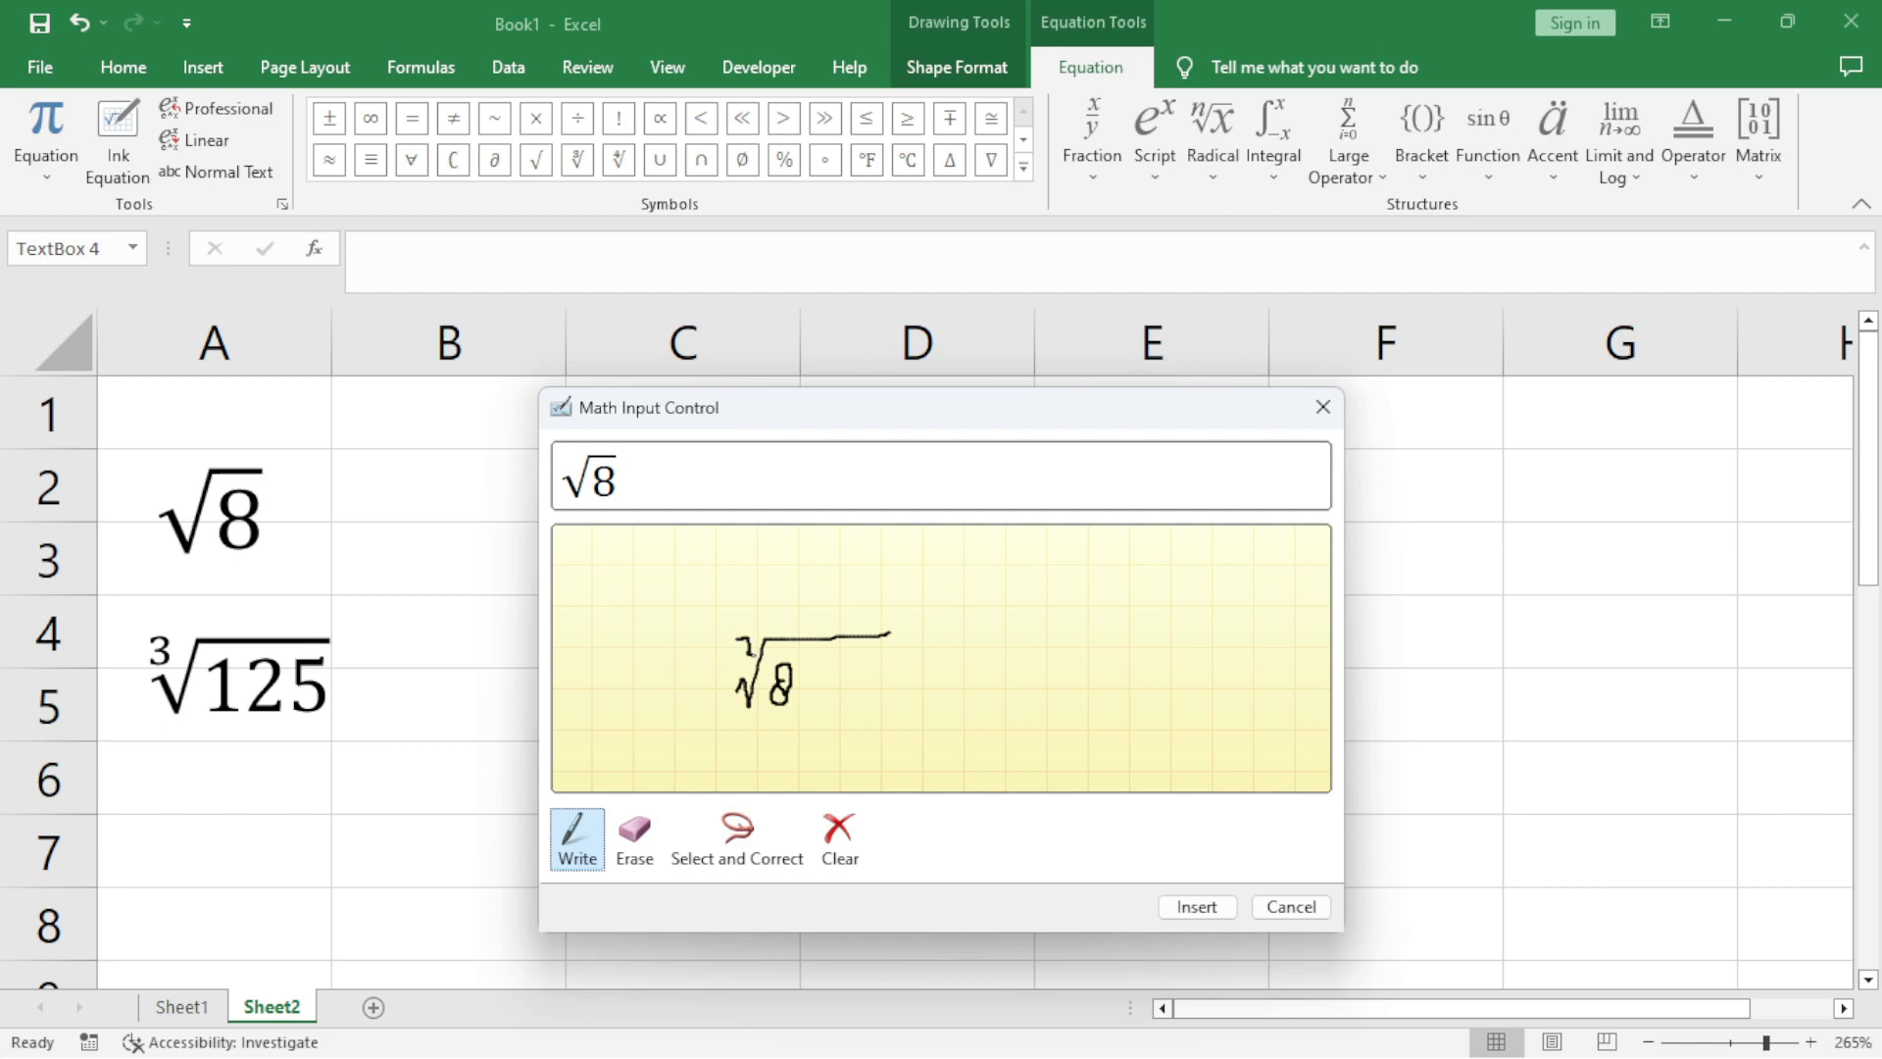
drag(744, 654, 739, 671)
click(1206, 906)
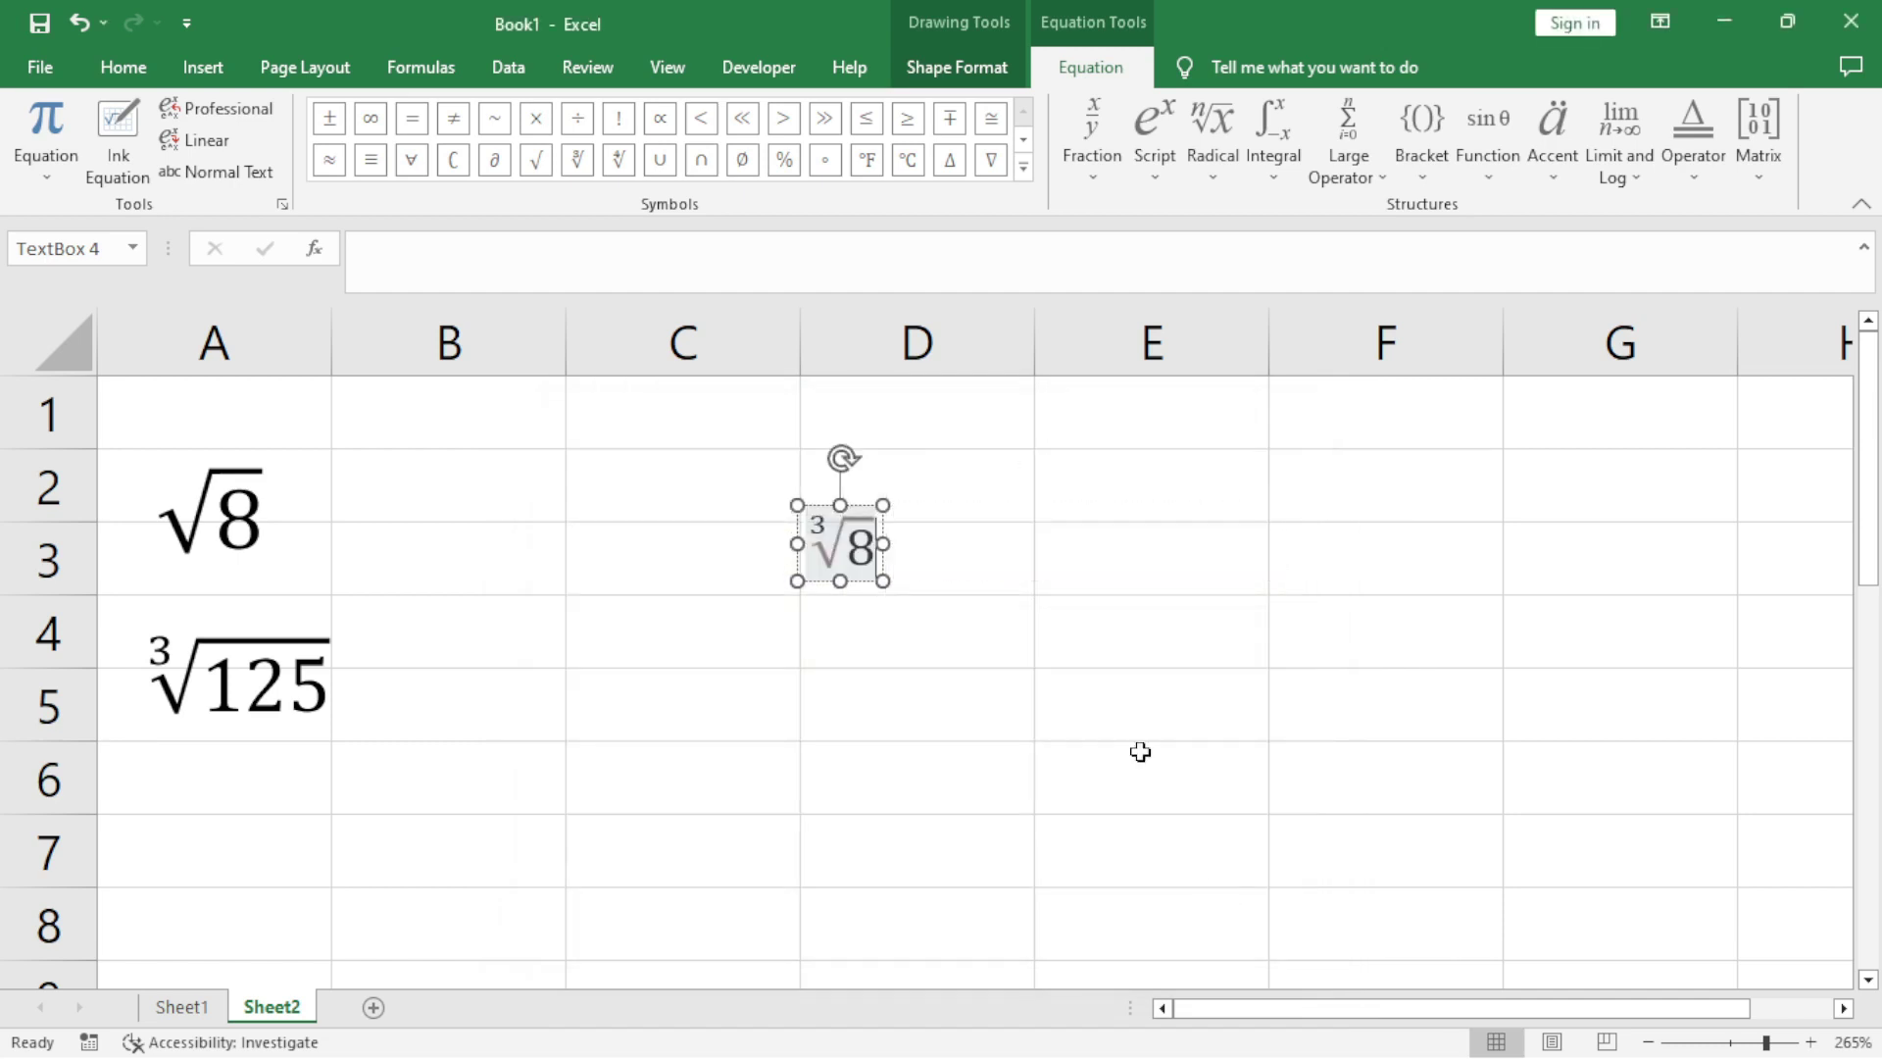
Step: Select the ∛8 equation's contents and increase its font size twice, to 20
click(873, 614)
click(862, 557)
drag(872, 564, 801, 534)
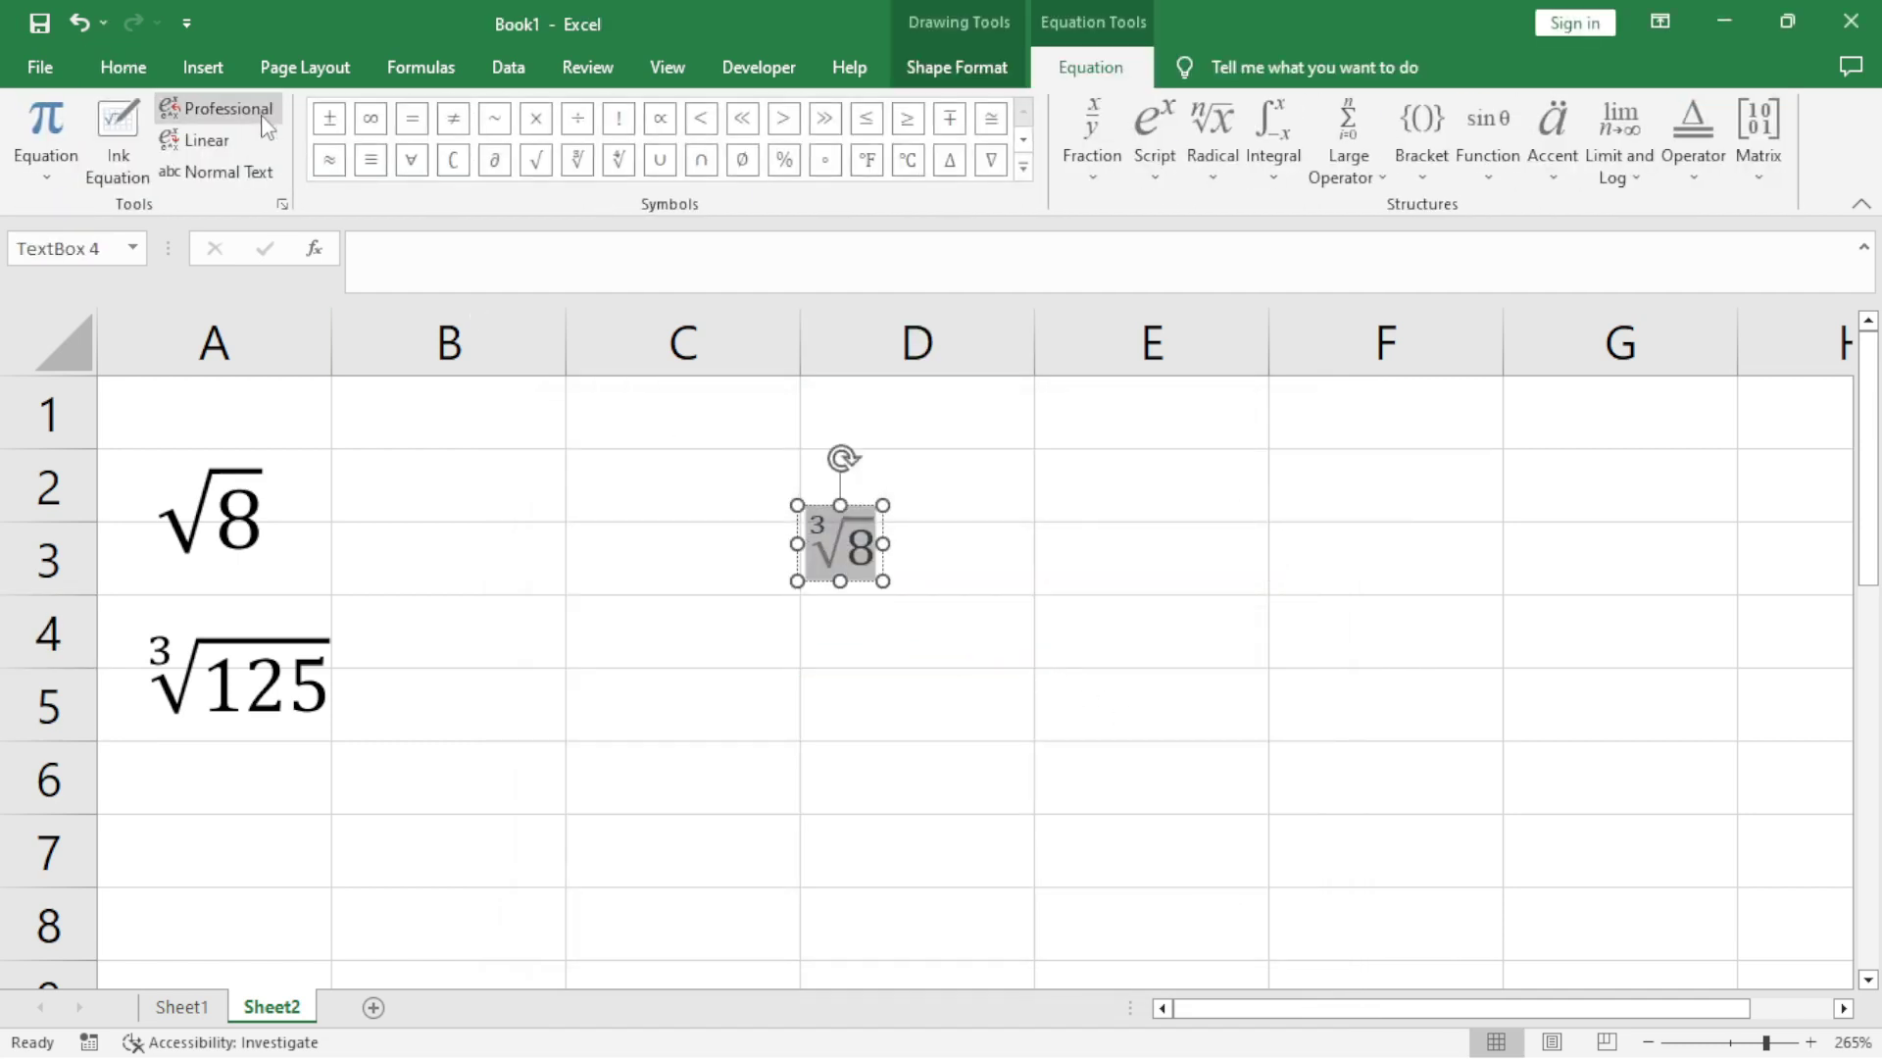
click(123, 68)
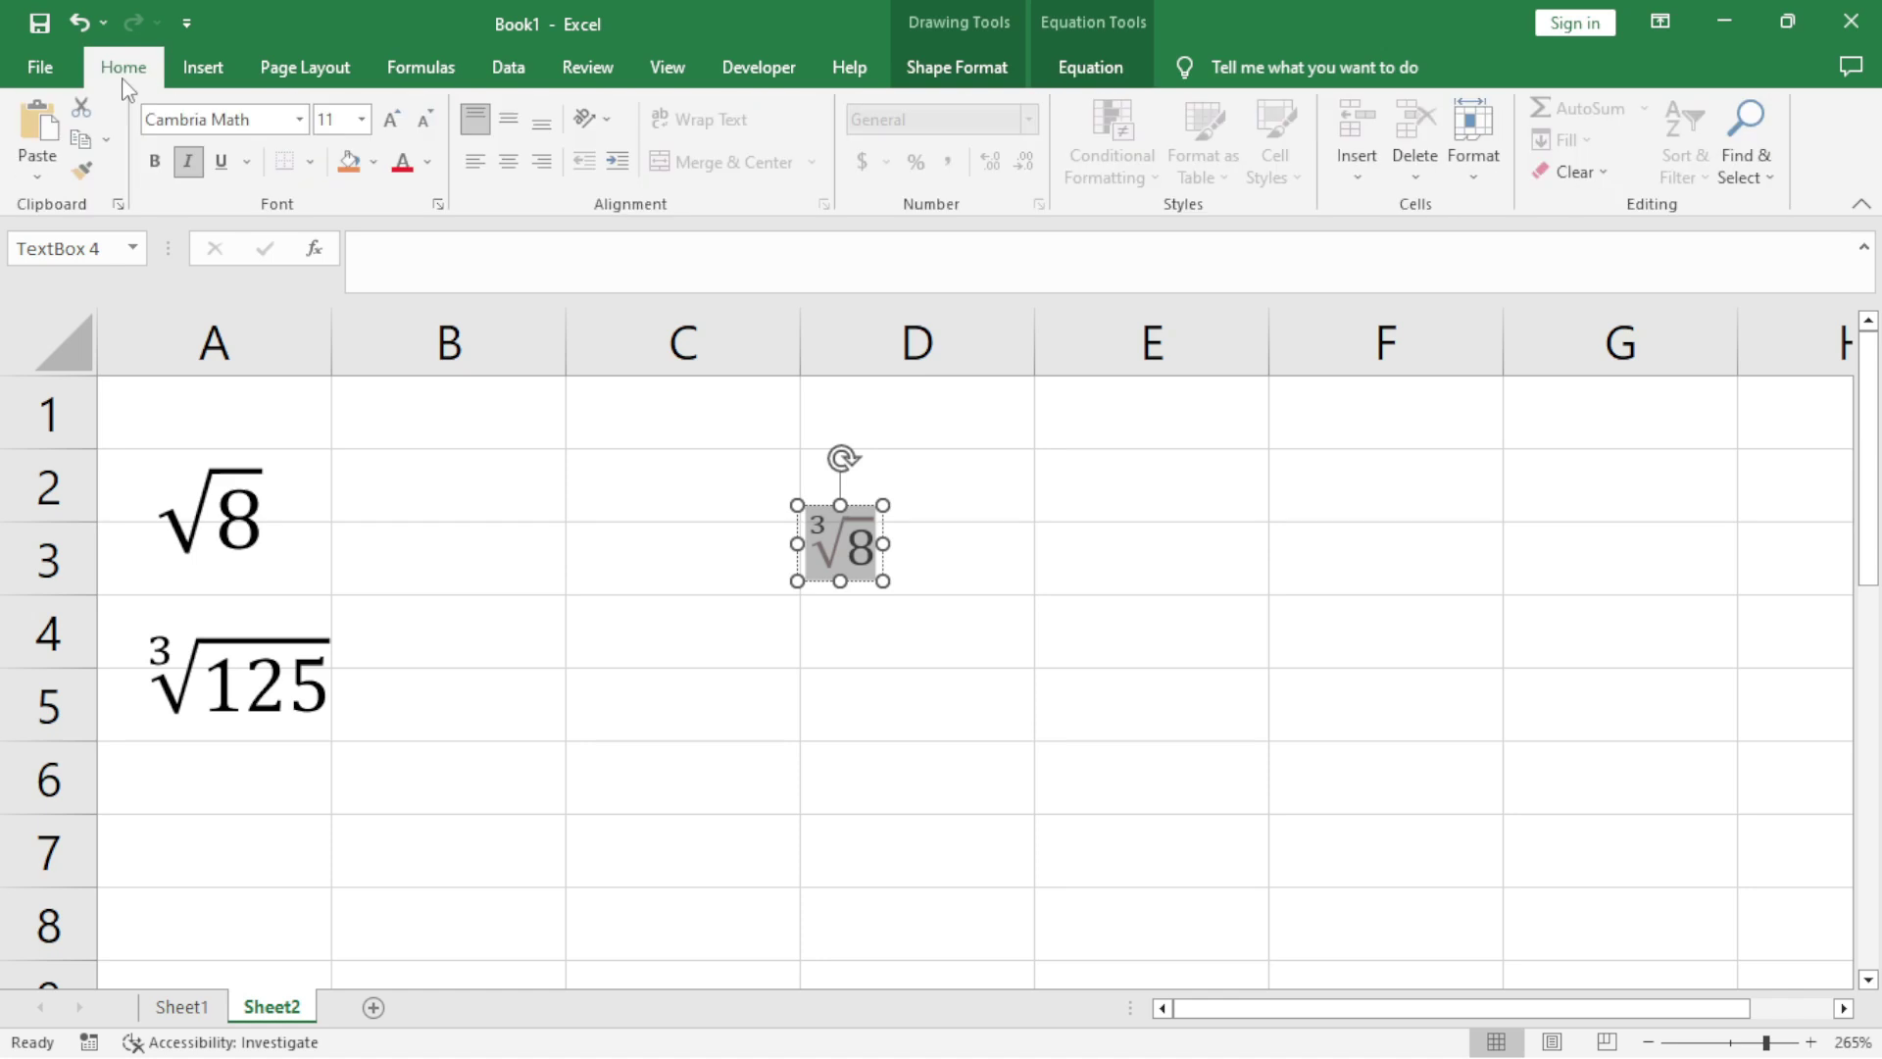
click(393, 119)
click(393, 120)
click(393, 119)
click(1197, 499)
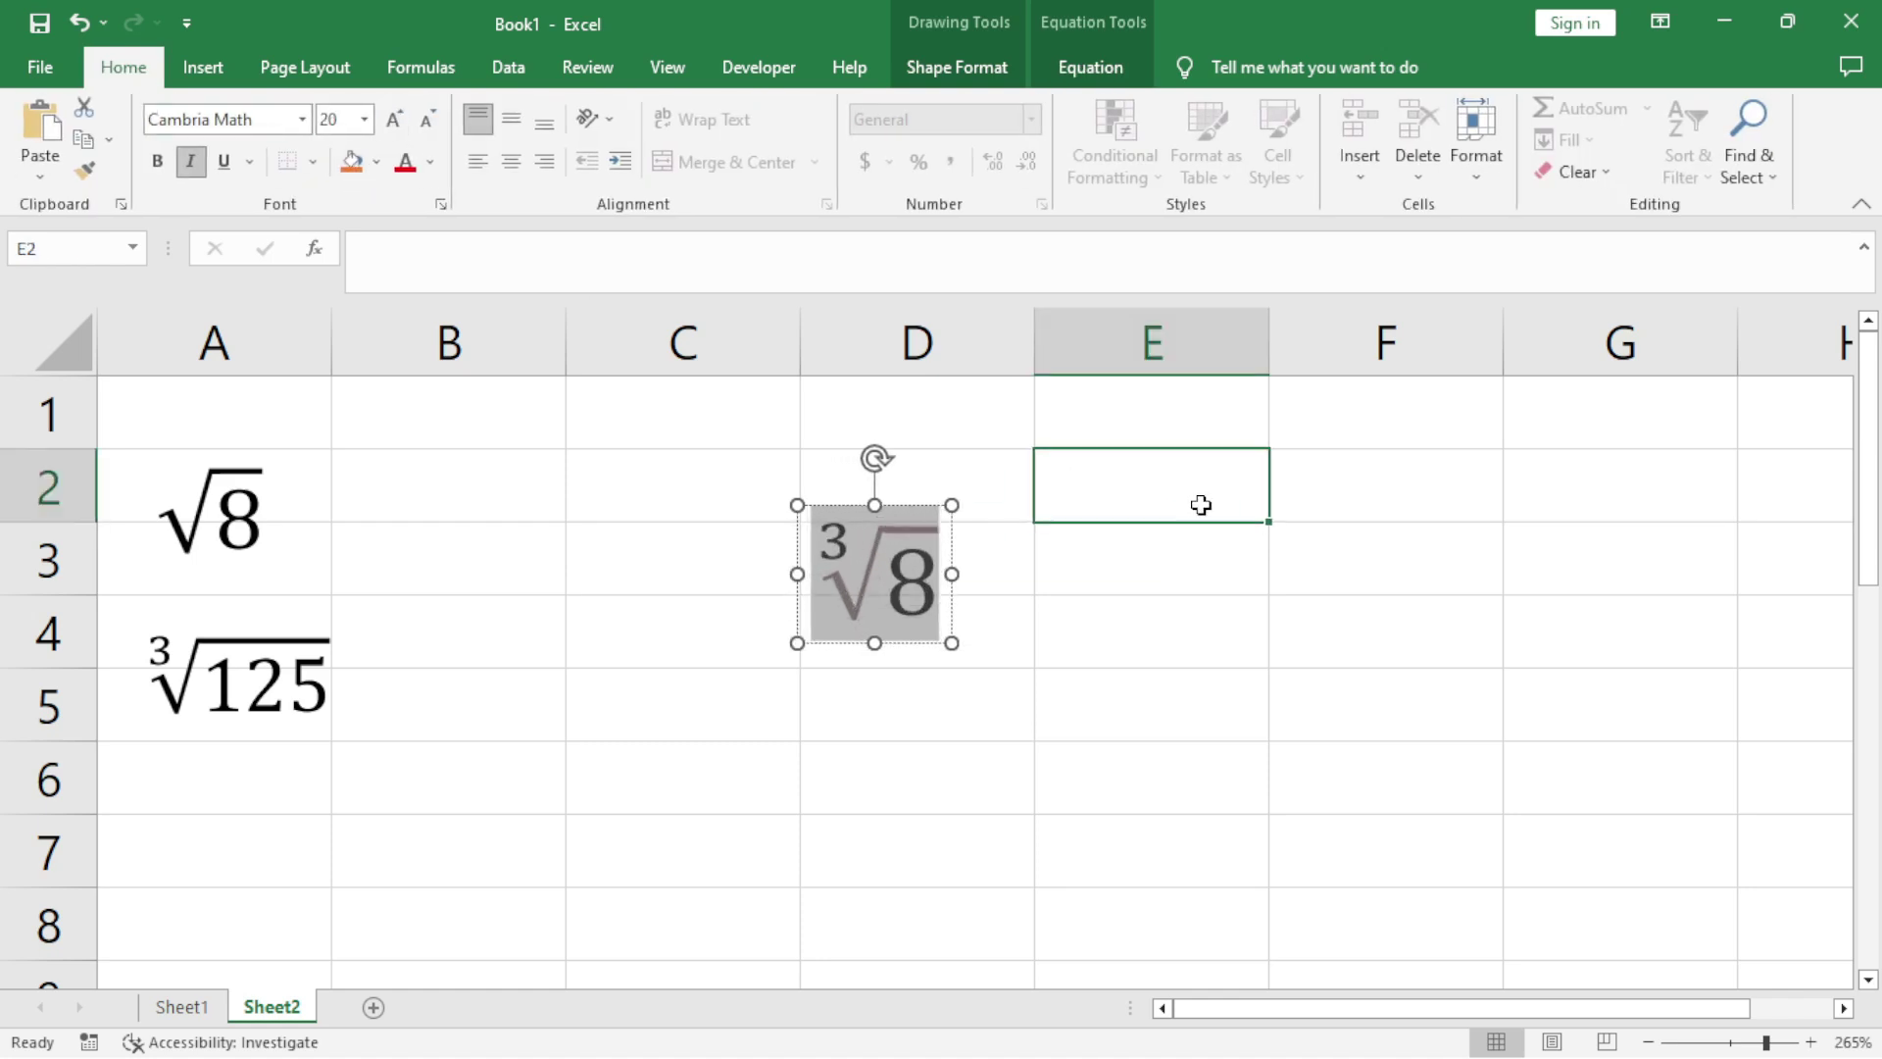
Step: Drag the ∛8 equation into column C, around cell C4
click(899, 519)
mouse_move(922, 506)
mouse_down()
mouse_move(531, 566)
mouse_move(690, 550)
mouse_up()
click(1088, 597)
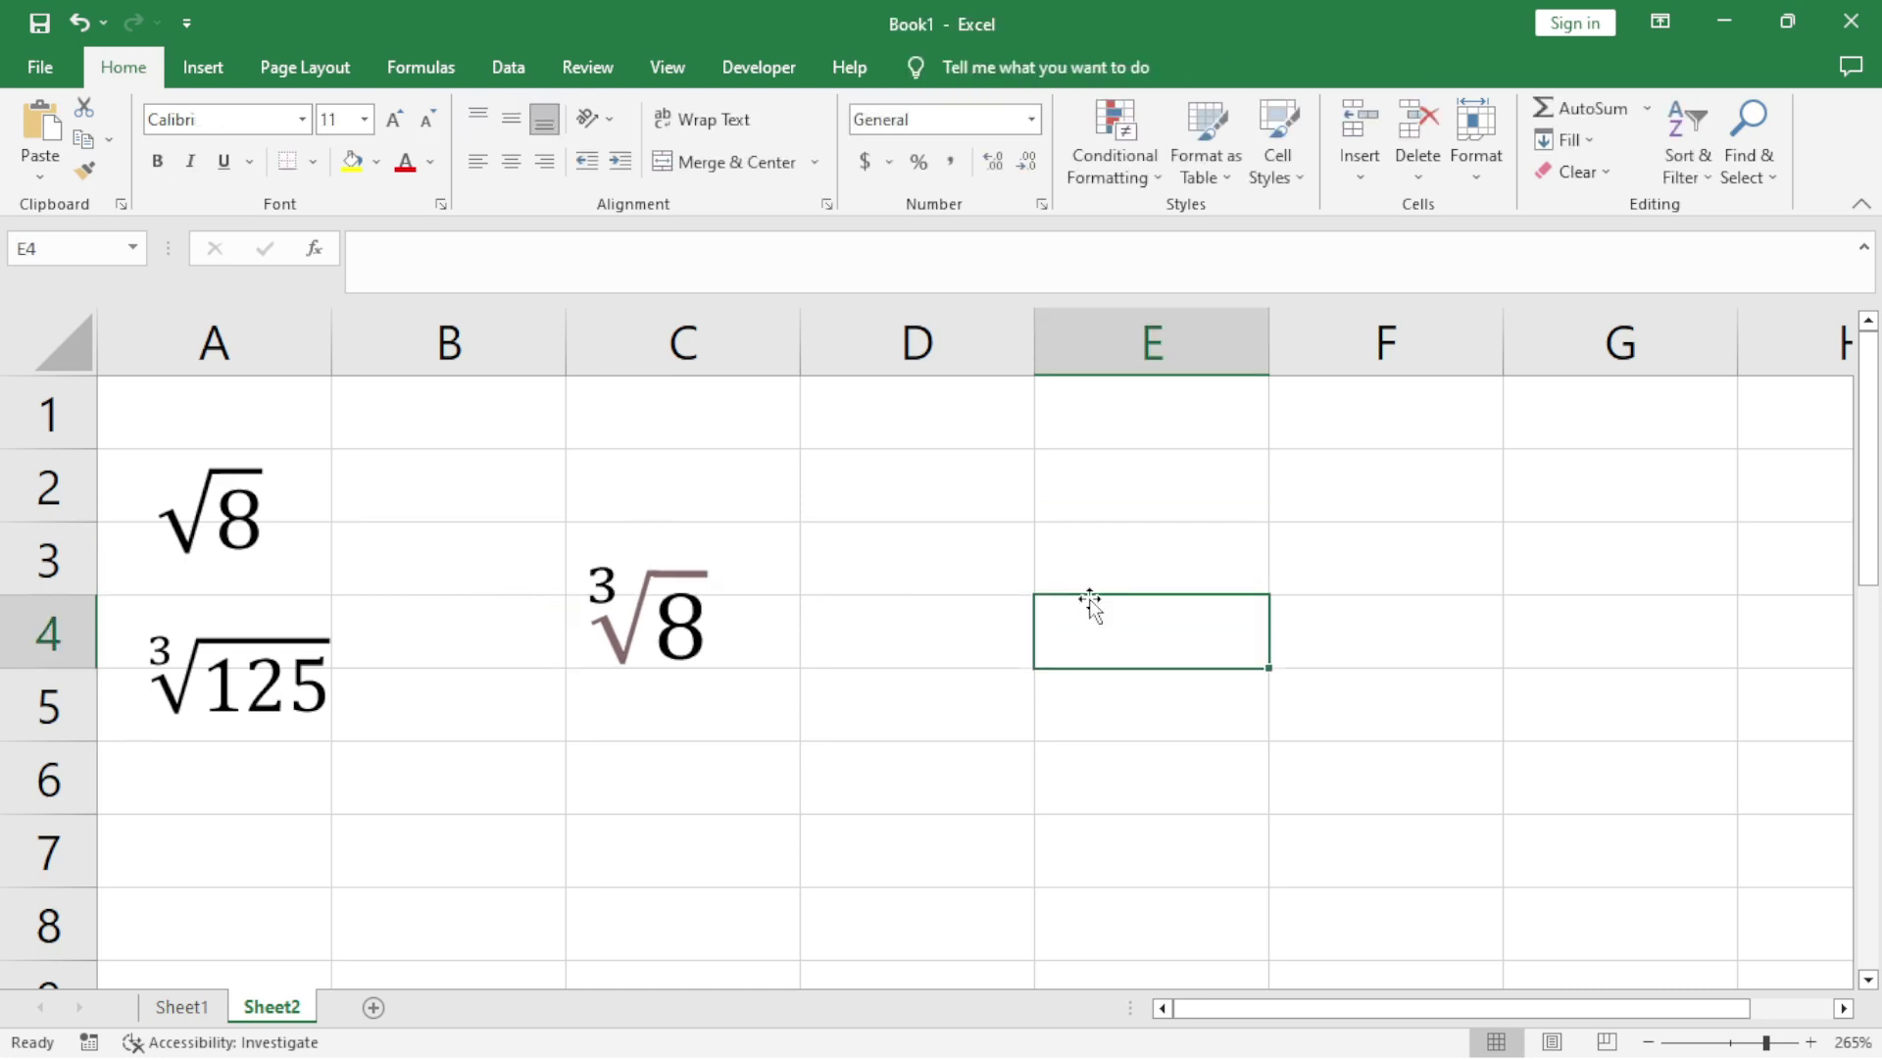